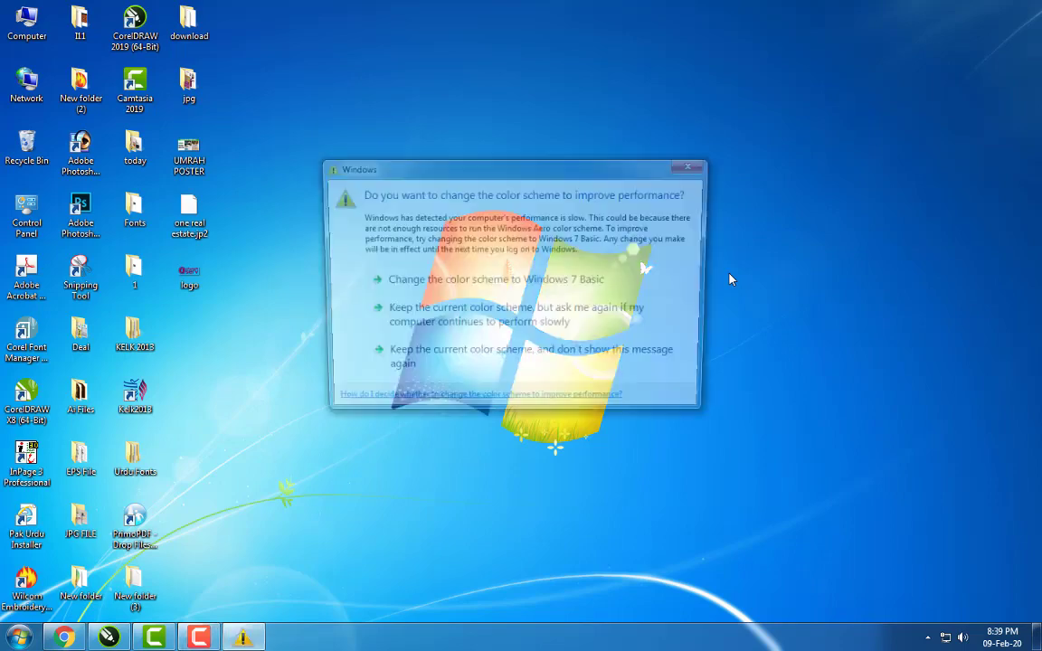
Dismiss the Windows color scheme prompt and open the recent document Islamic Poster 2.cdr
left_click(696, 168)
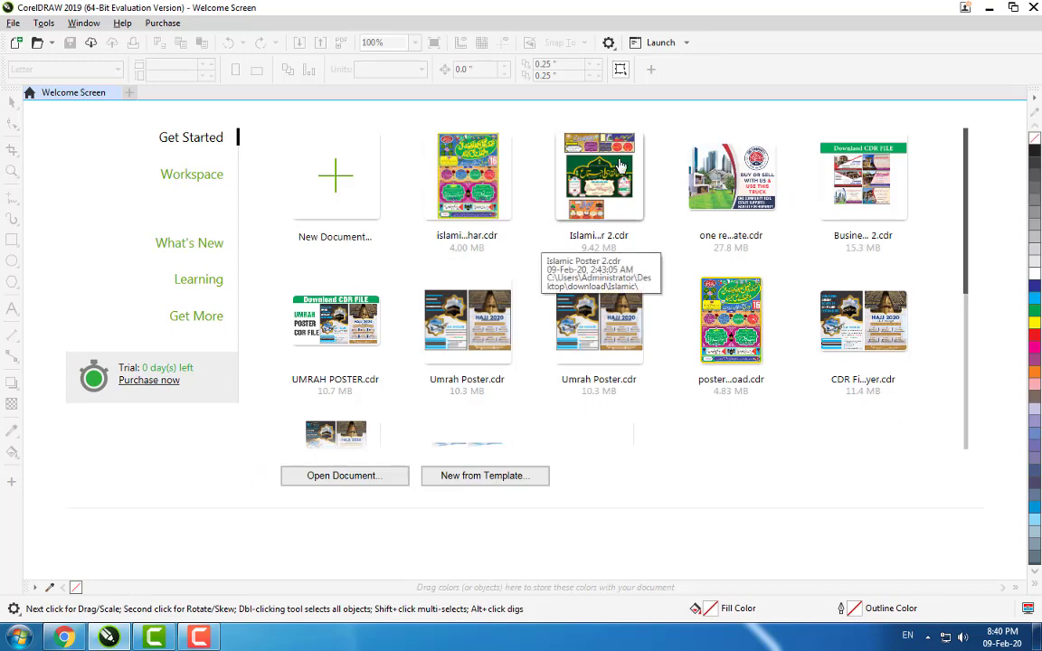
left_click(620, 165)
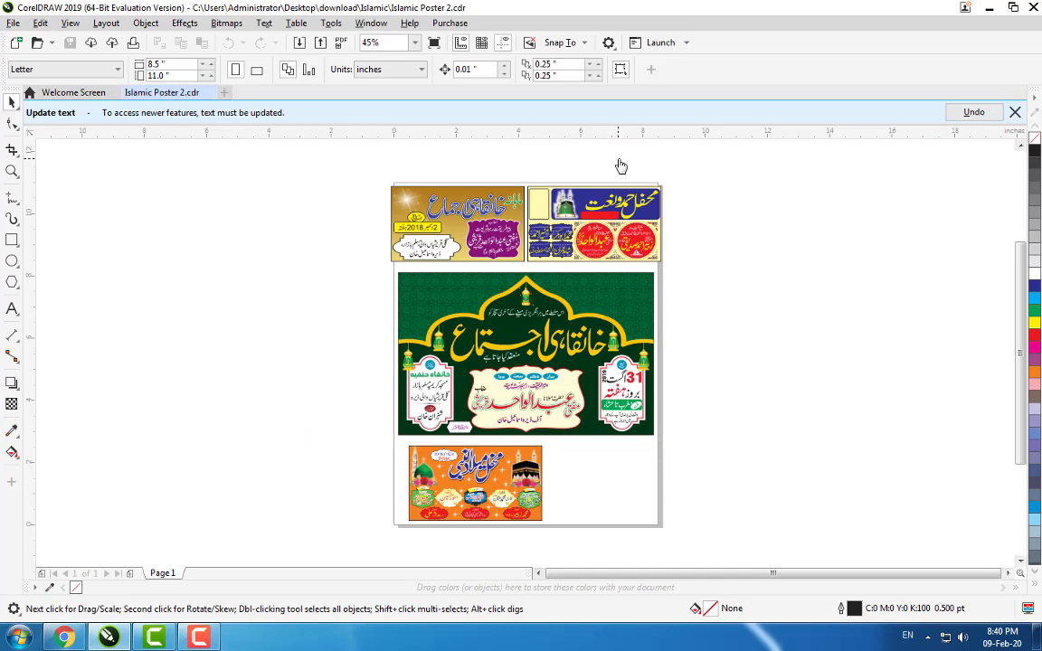
key("F4")
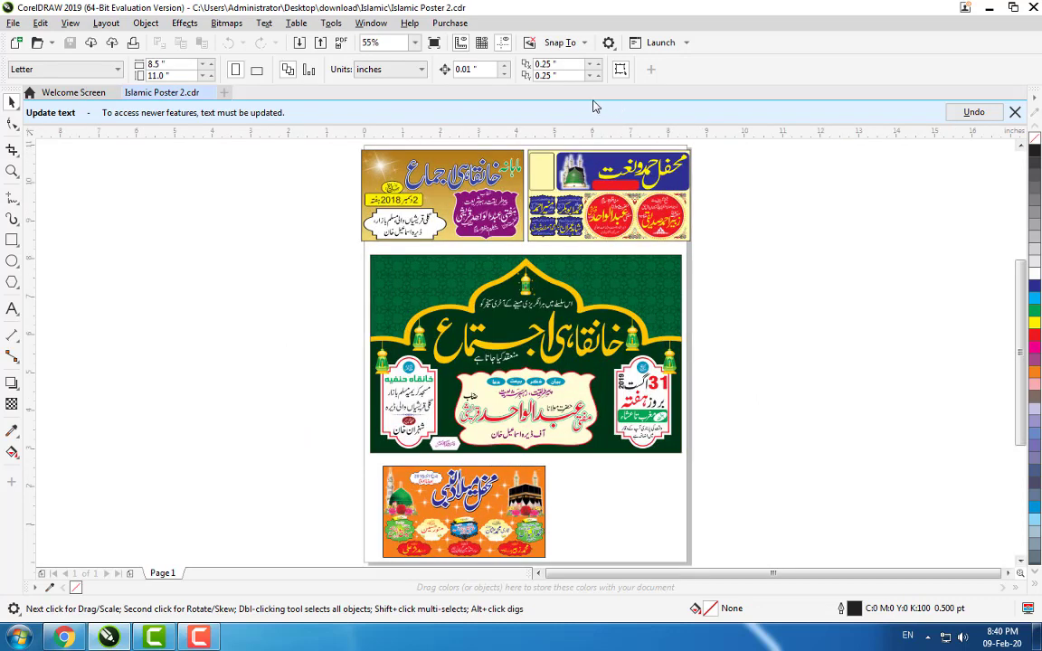
Recolor the large Urdu title of the green poster white
left_click(602, 298)
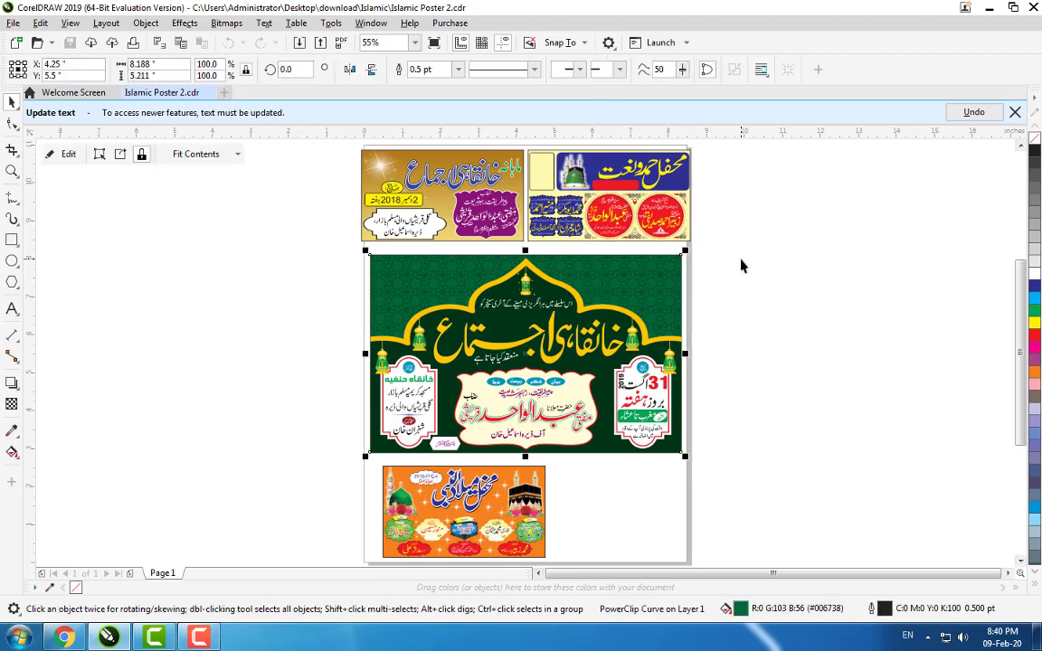
left_click(662, 288)
left_click(591, 354)
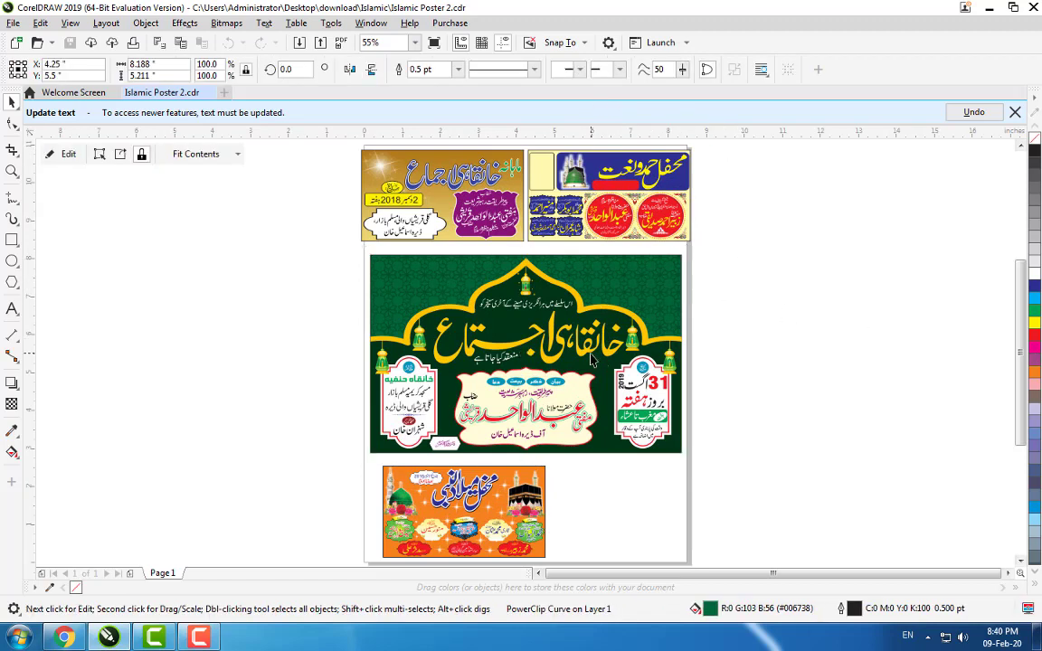
left_click(592, 360)
left_click(1034, 278)
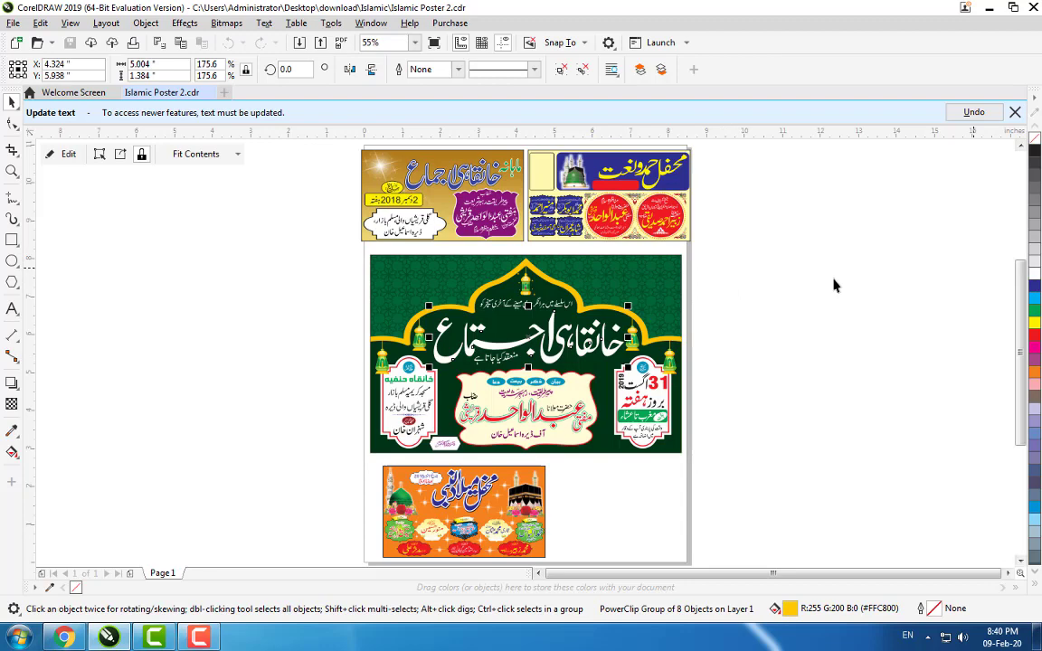
left_click(784, 309)
Fill the main title group of the orange poster with purple
key("F2")
left_click_drag(329, 444, 696, 561)
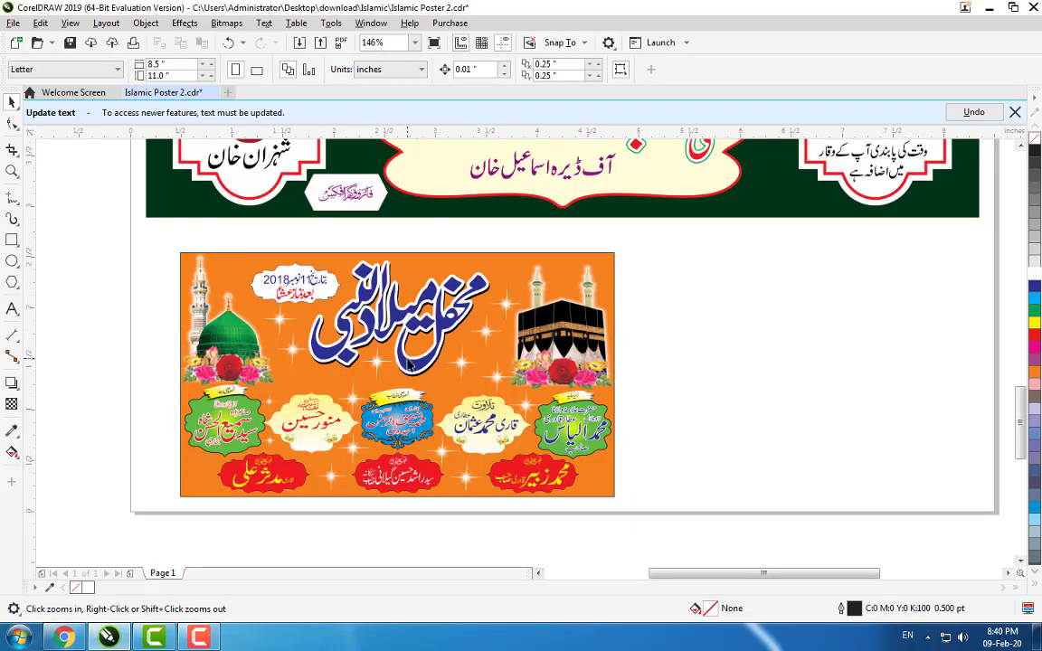
left_click(406, 360, "ctrl")
left_click_drag(406, 360, 422, 320)
left_click_drag(497, 352, 503, 343)
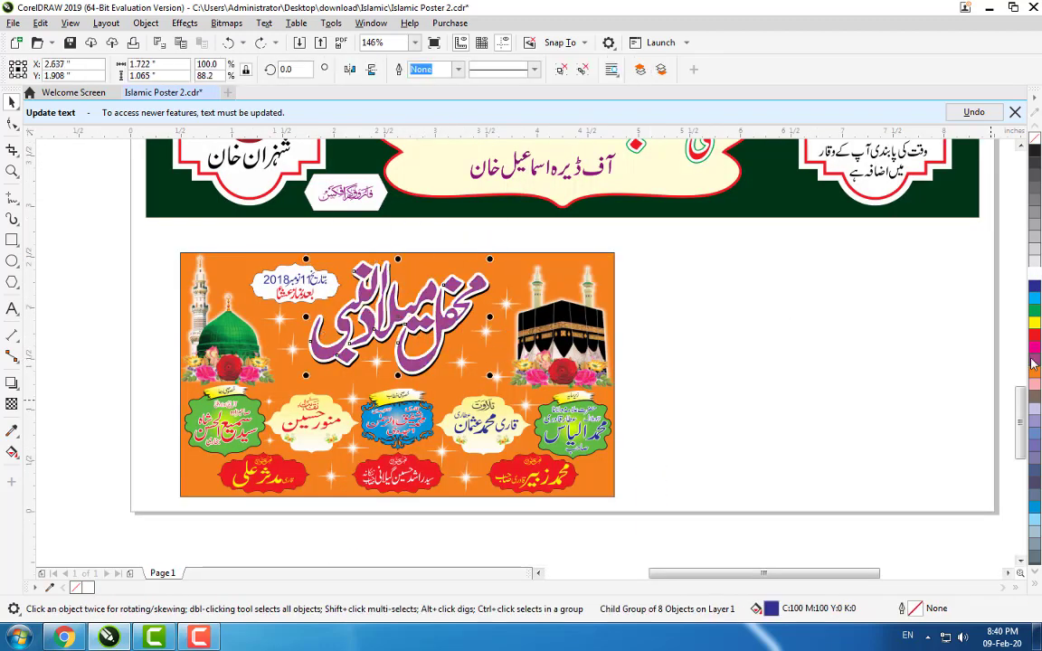
Edit the orange poster title's uniform fill in the CMYK model, setting cyan to 40 and magenta to 100
key("shift+F11")
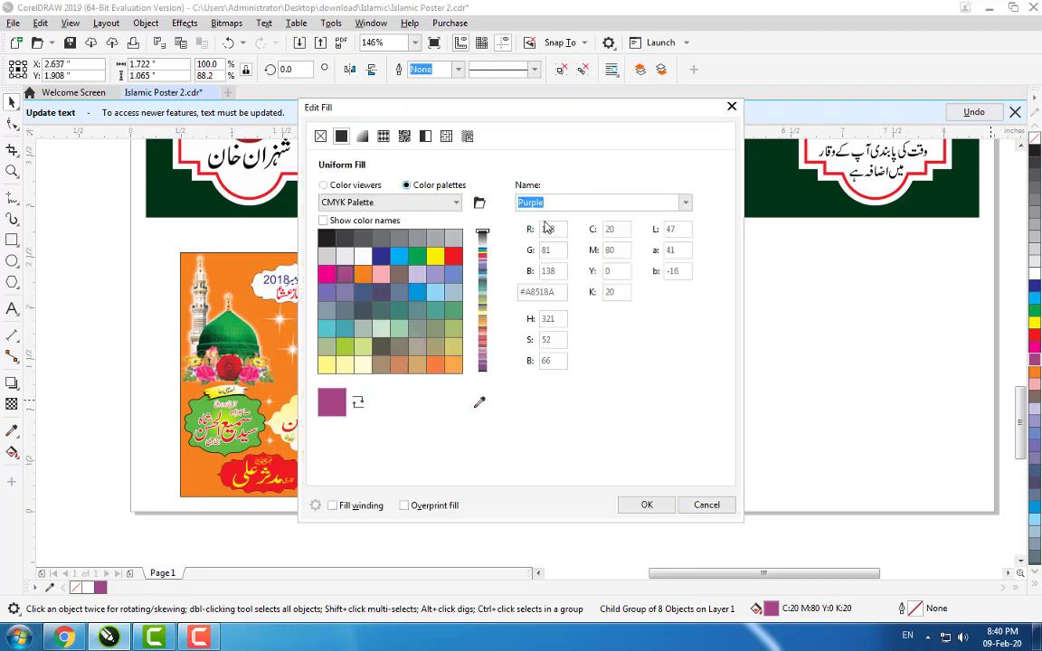
left_click(333, 186)
left_click(578, 202)
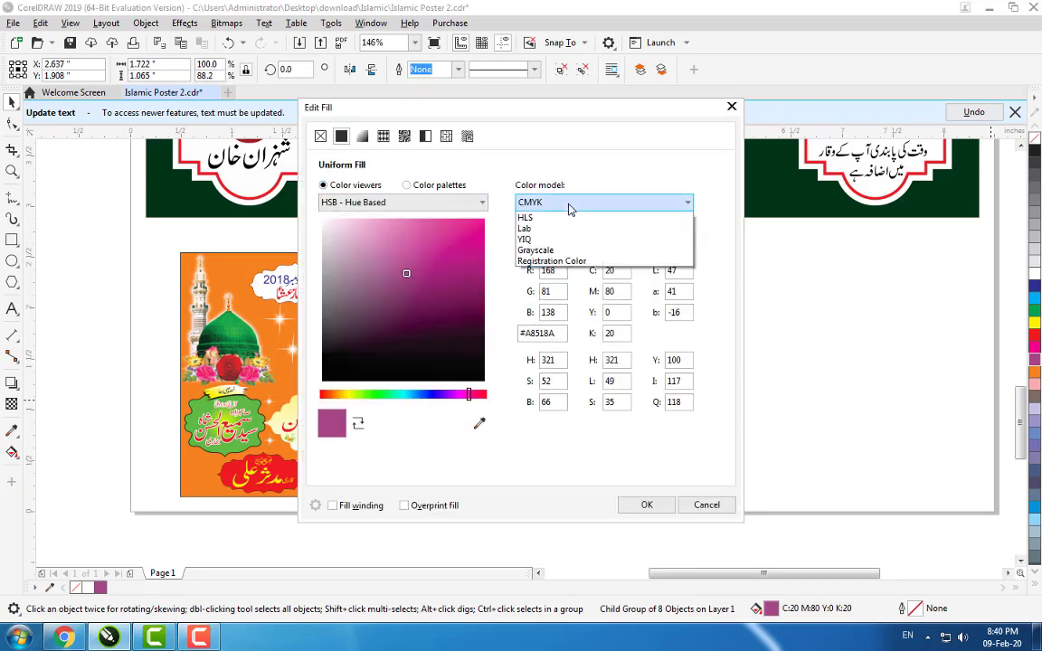
left_click(560, 216)
type("40")
key("Tab")
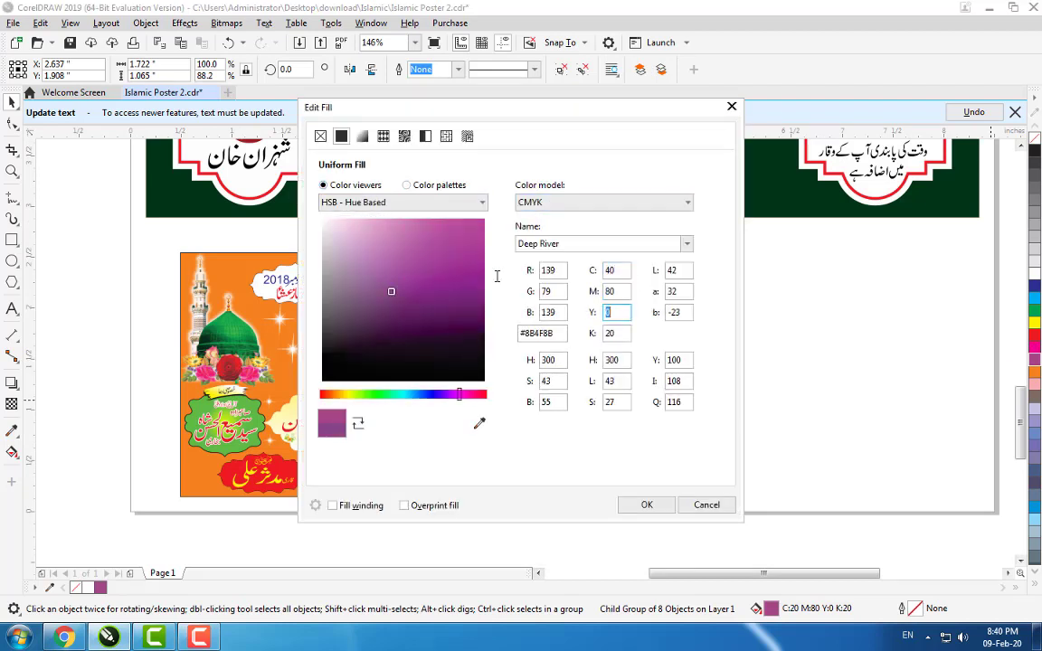
type("100")
key("Tab")
key("Return")
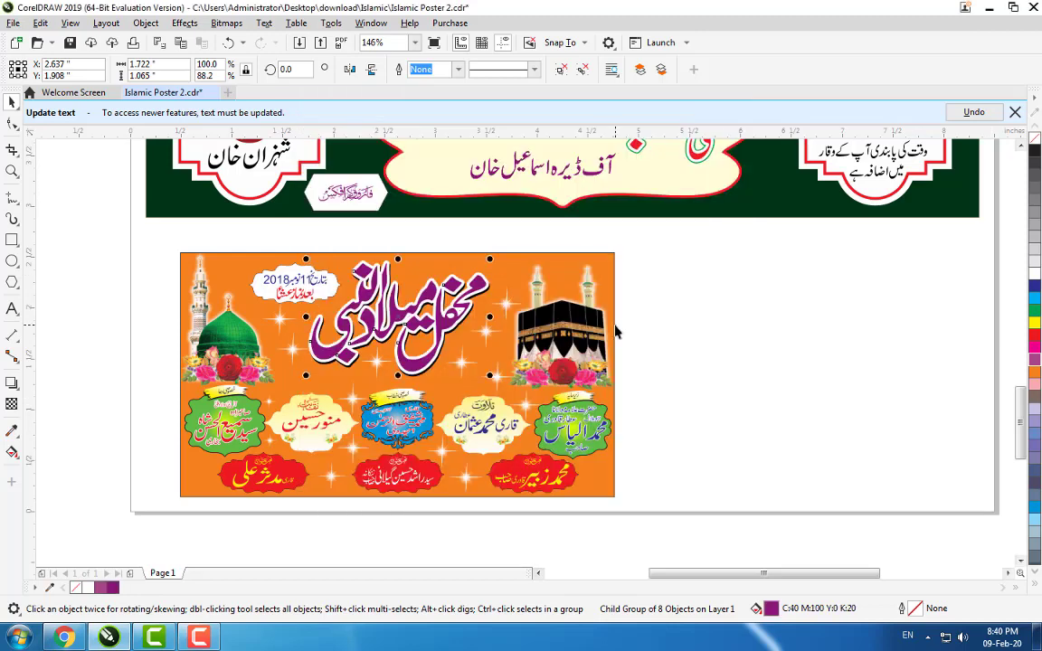
left_click(614, 333)
key("F4")
left_click(762, 387)
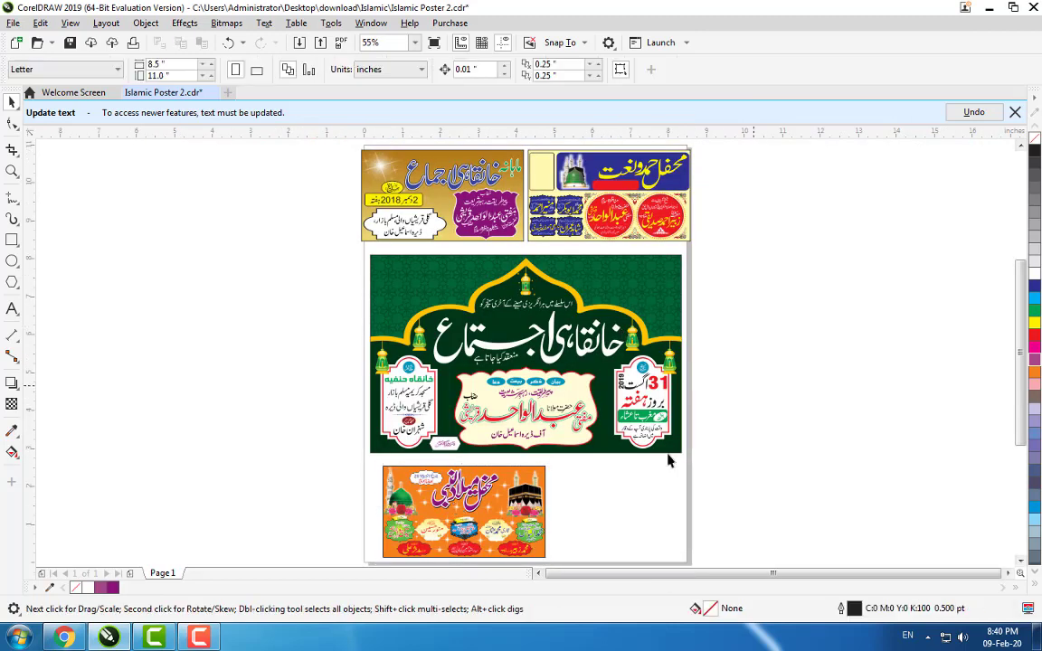
Recolor the blue ornamental badge in the middle of the orange poster white after undoing a trial purple fill
key("F2")
left_click_drag(414, 474, 561, 569)
key("space")
left_click(429, 354, "ctrl")
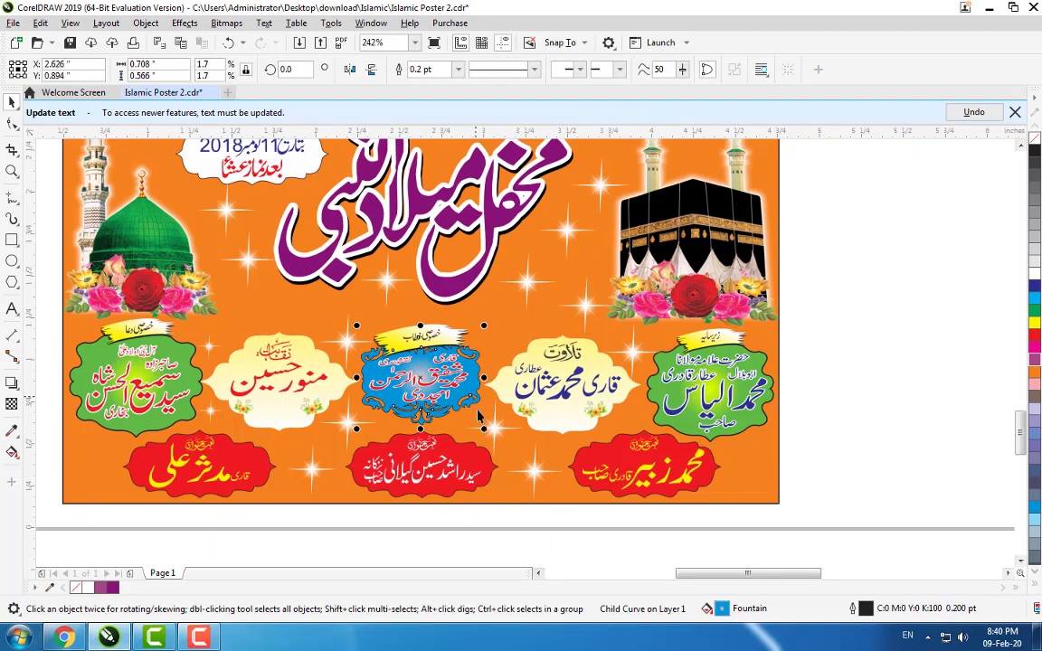
left_click(1036, 368)
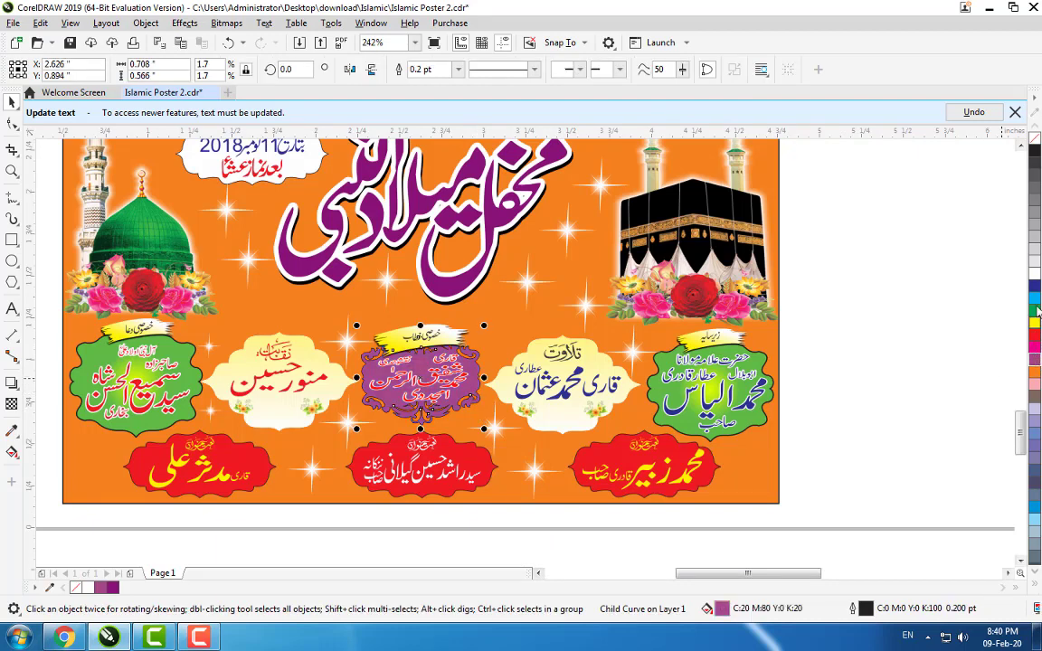
key("ctrl+z")
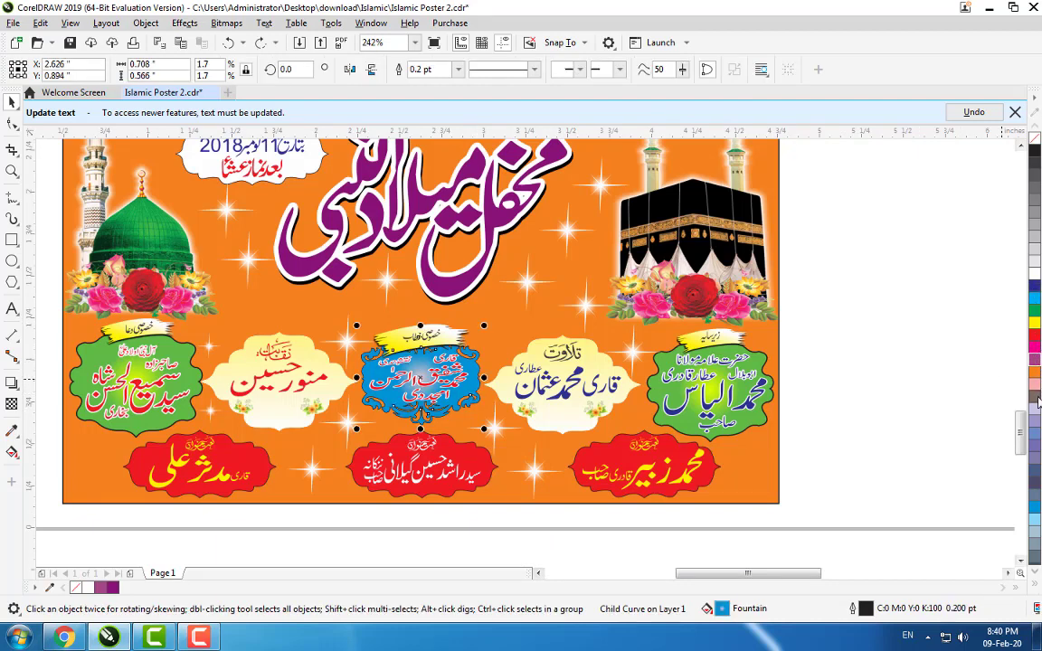
left_click(1037, 398)
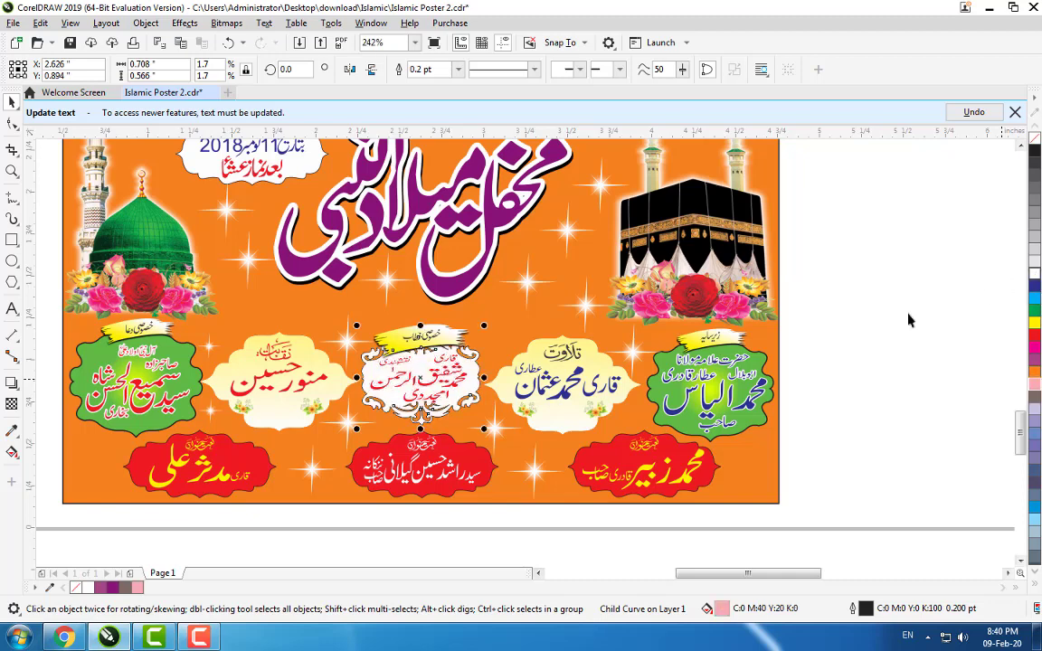
left_click(846, 340)
Fill the rightmost red badge in the bottom row of the orange poster with dark blue
left_click(558, 432, "ctrl")
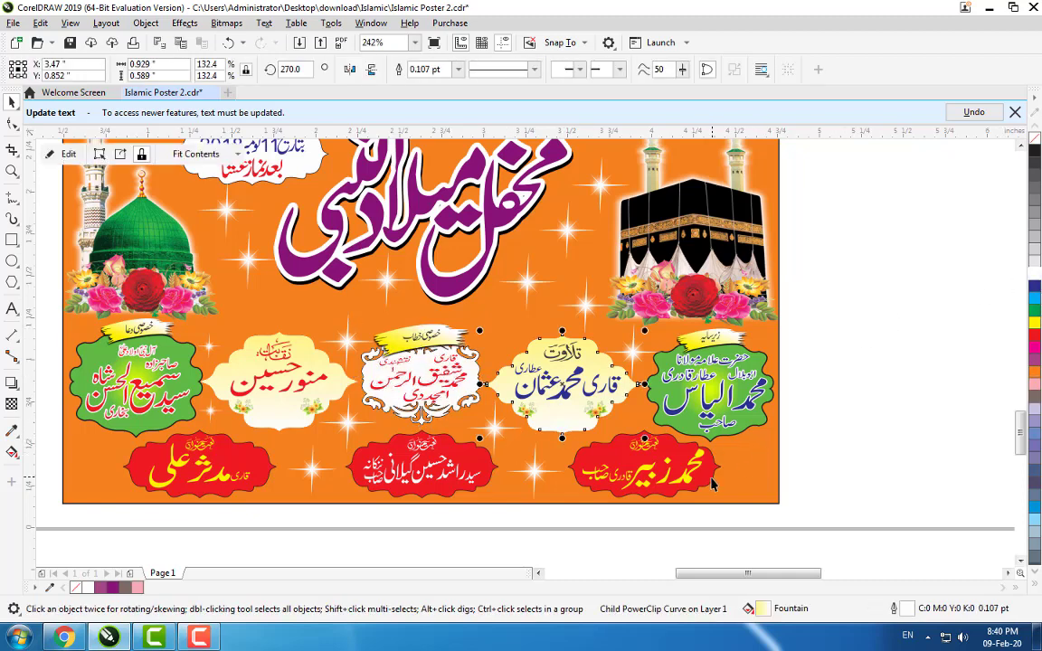
left_click(710, 477, "ctrl")
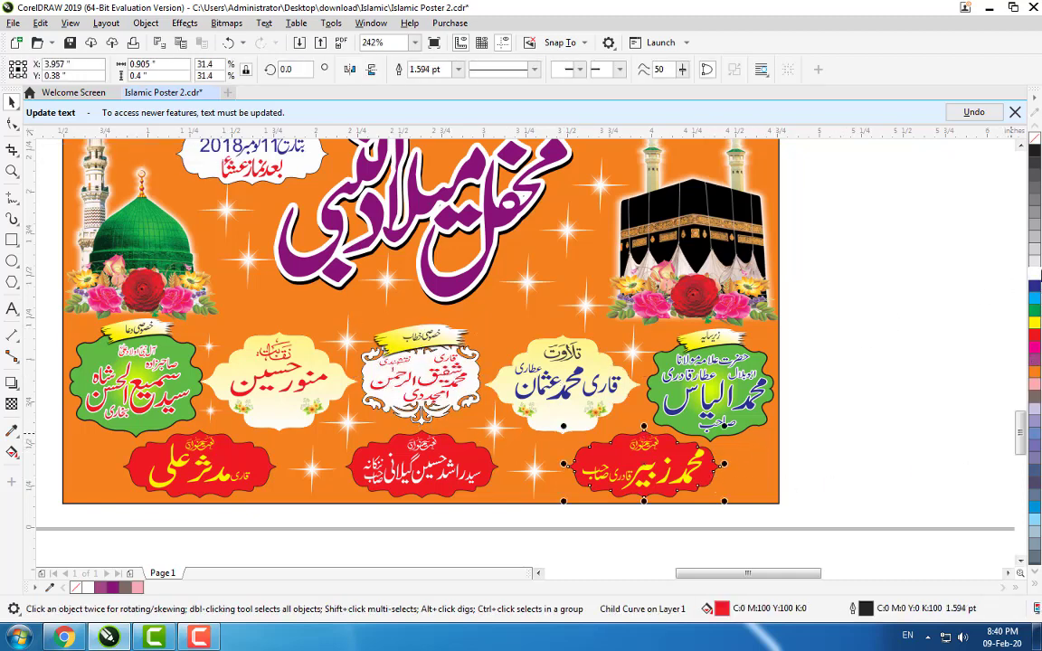
left_click(1035, 286)
left_click(828, 317)
key("shift+F4")
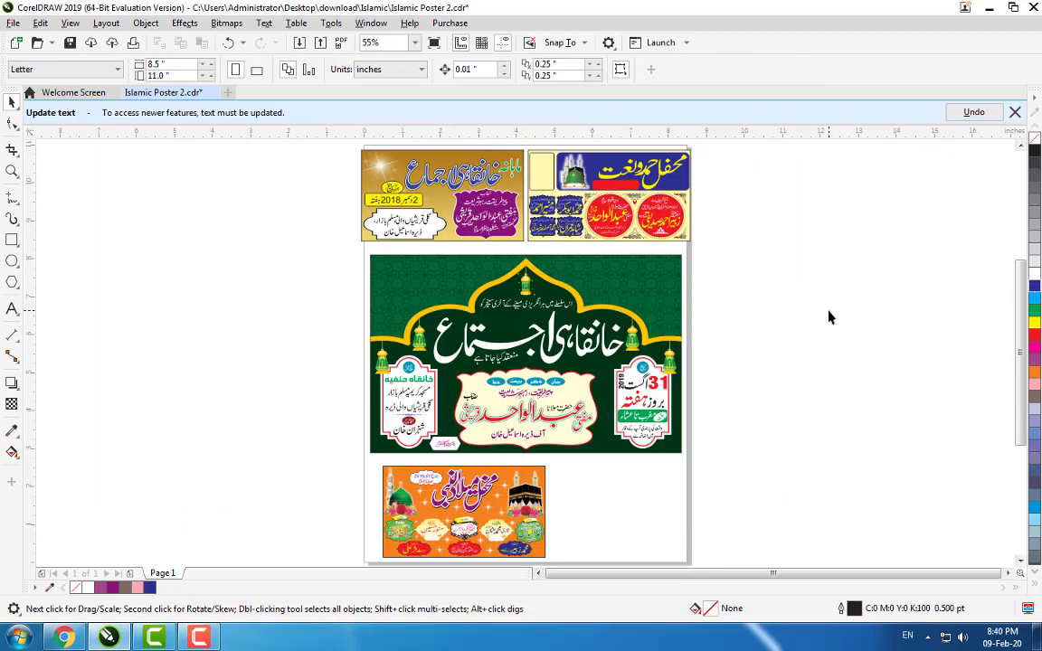
Try to move the lantern hanging from the arch's peak in the green poster, and undo the move
key("z")
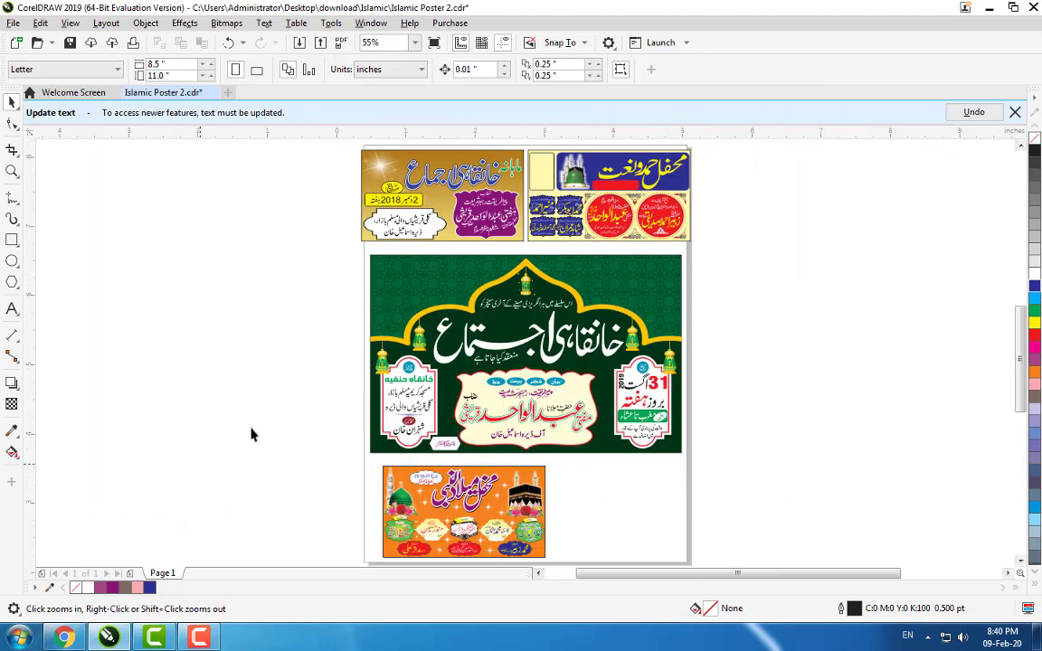
left_click(526, 284)
key("F2")
left_click_drag(455, 246, 545, 345)
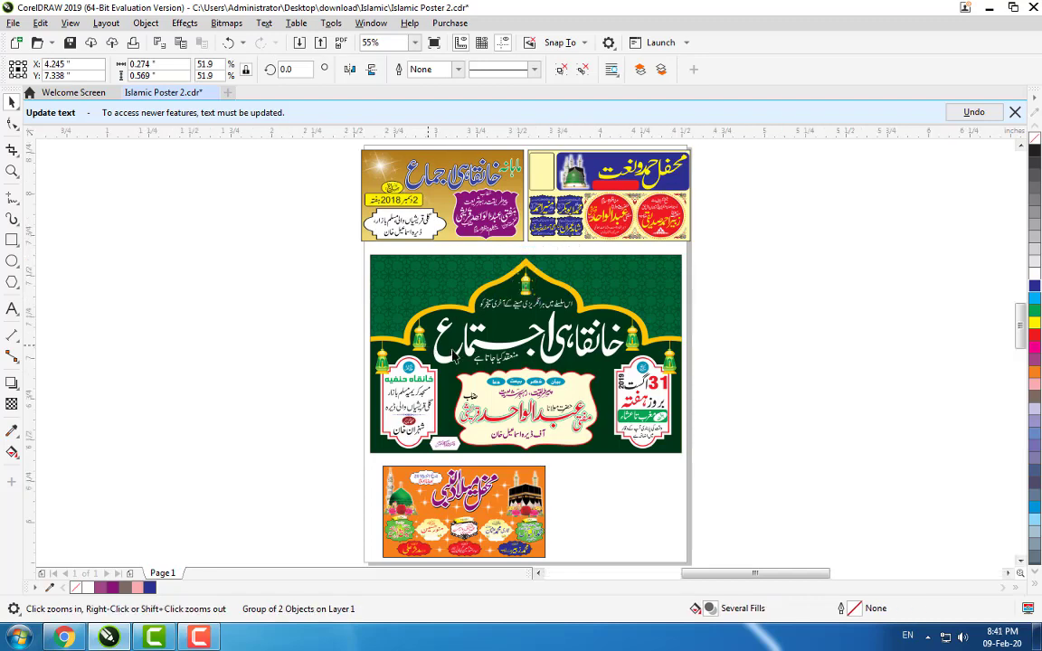
key("F2")
left_click_drag(587, 223, 736, 392)
key("space")
left_click_drag(463, 268, 546, 291)
key("ctrl+z")
key("Escape")
Try a dark blue fill on the inner group of the green poster's central lantern, undoing a trial deletion first
left_click(468, 293)
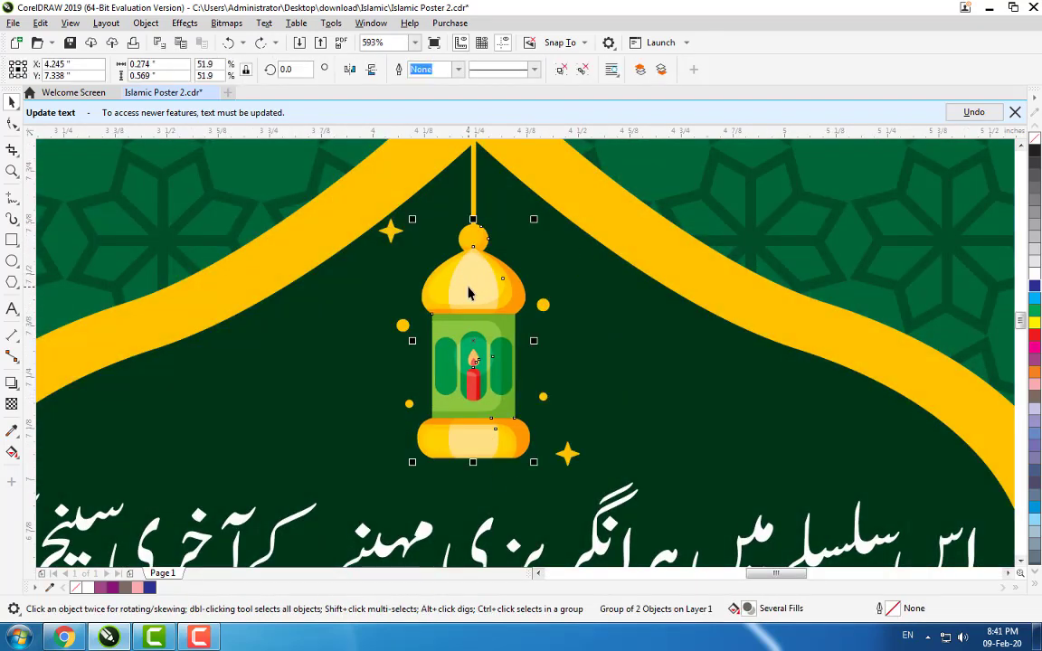
left_click(468, 291, "ctrl")
key("Delete")
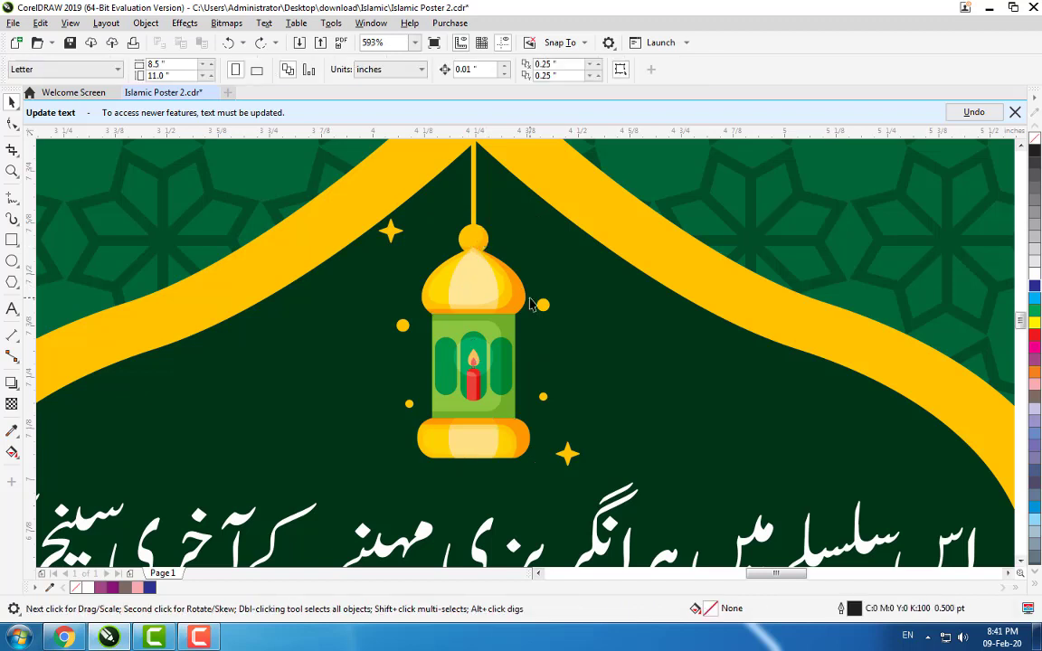
key("ctrl+z")
left_click(1033, 285)
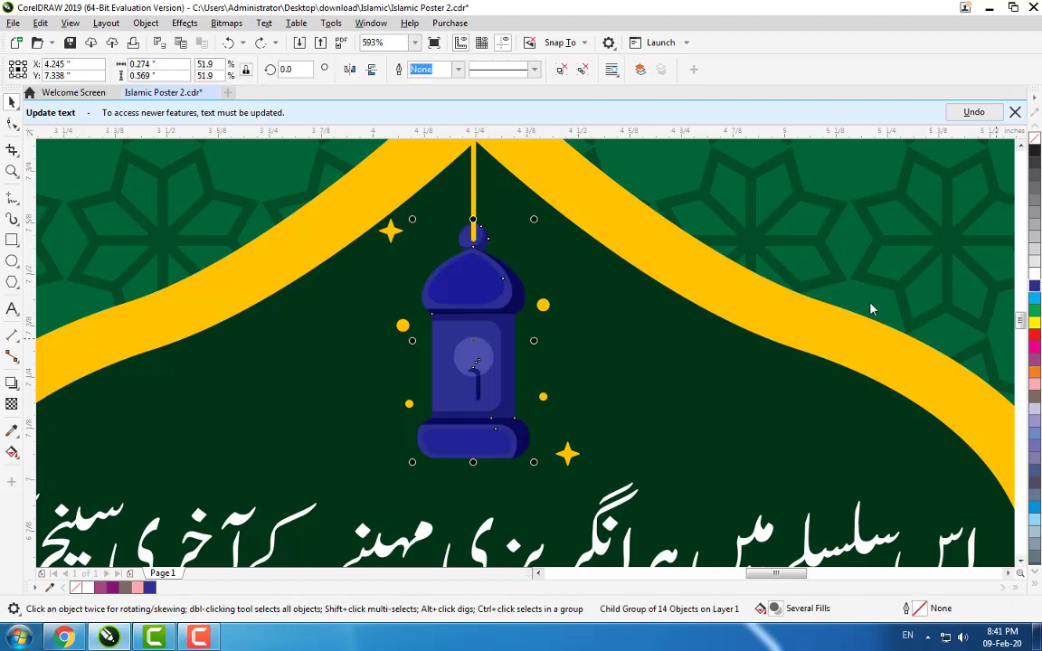
Select individual shapes inside the central lantern, such as its dome and body, to examine how it is built
key("Escape")
left_click(511, 306, "ctrl")
left_click(495, 301, "ctrl")
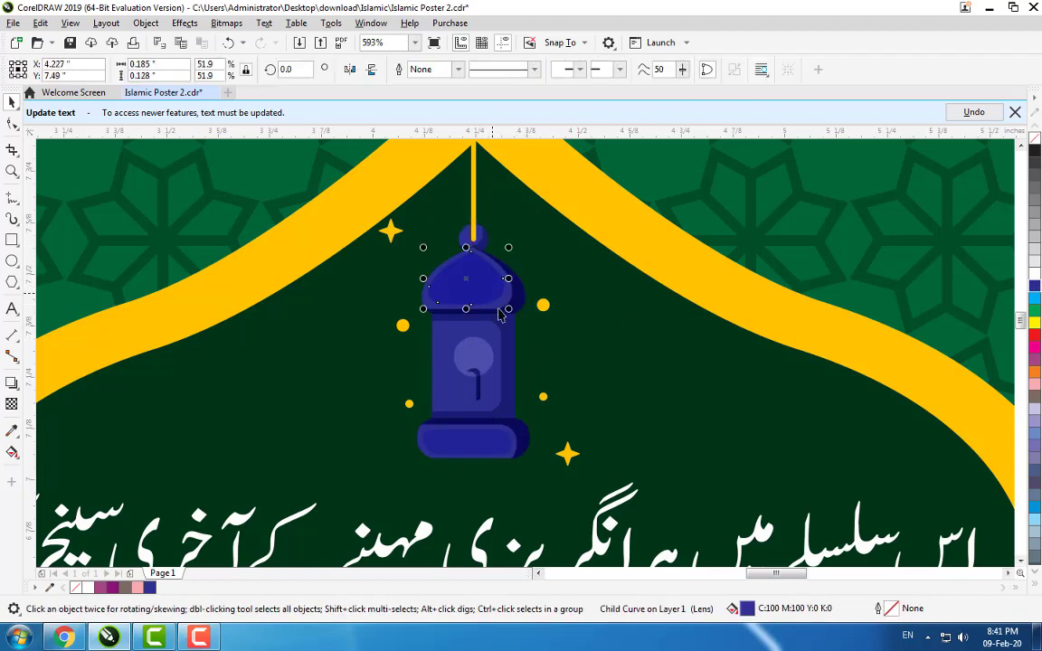
left_click(477, 385, "ctrl")
key("shift+F4")
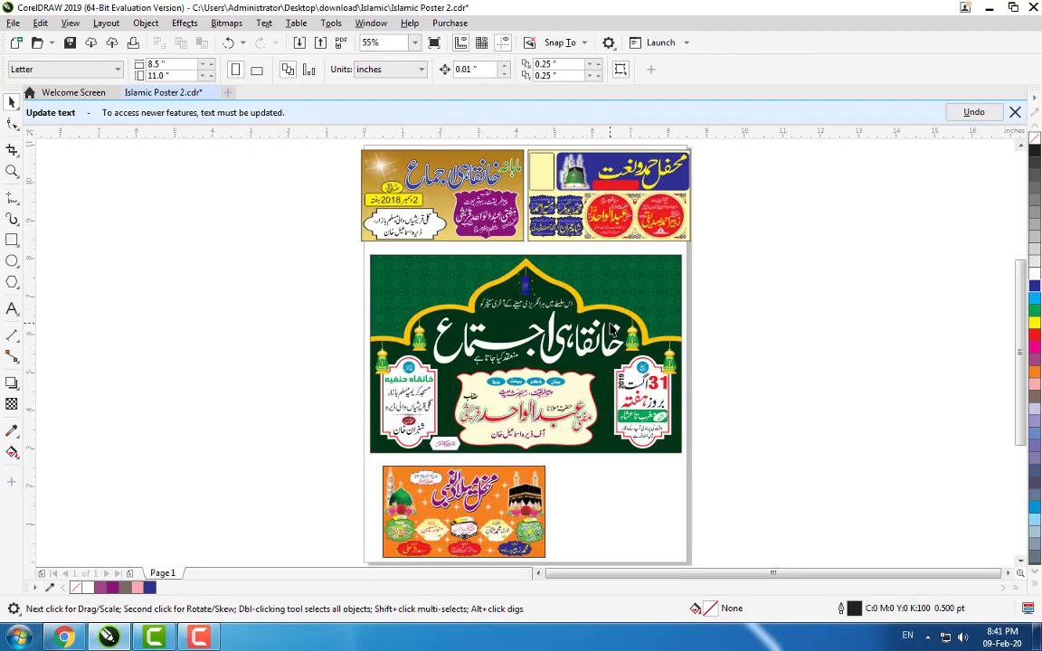
left_click(732, 331)
left_click(12, 309)
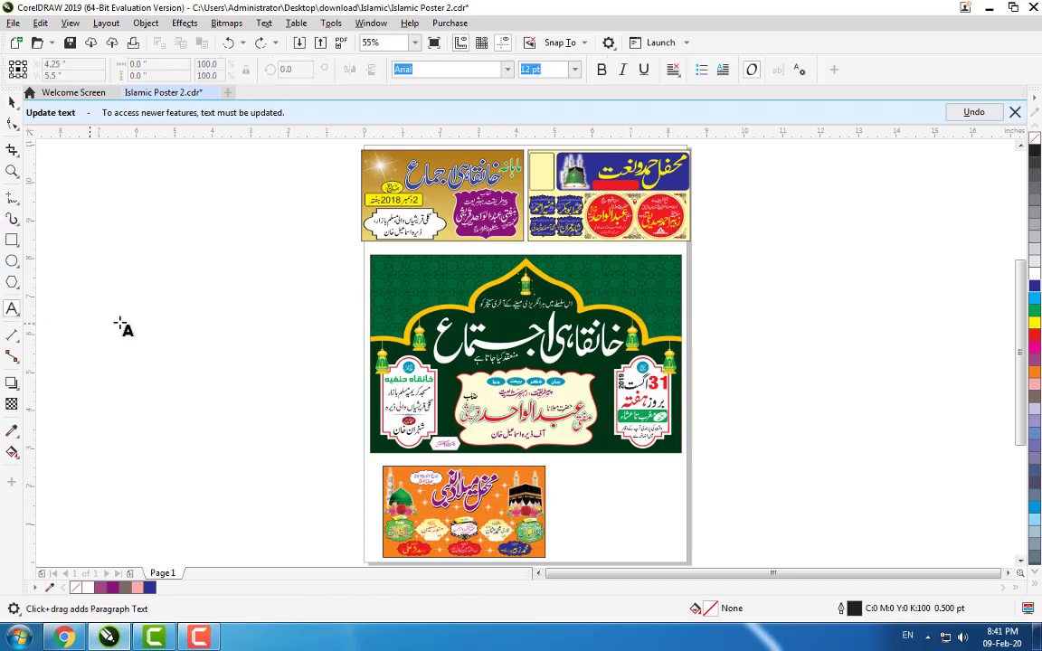
left_click(171, 274)
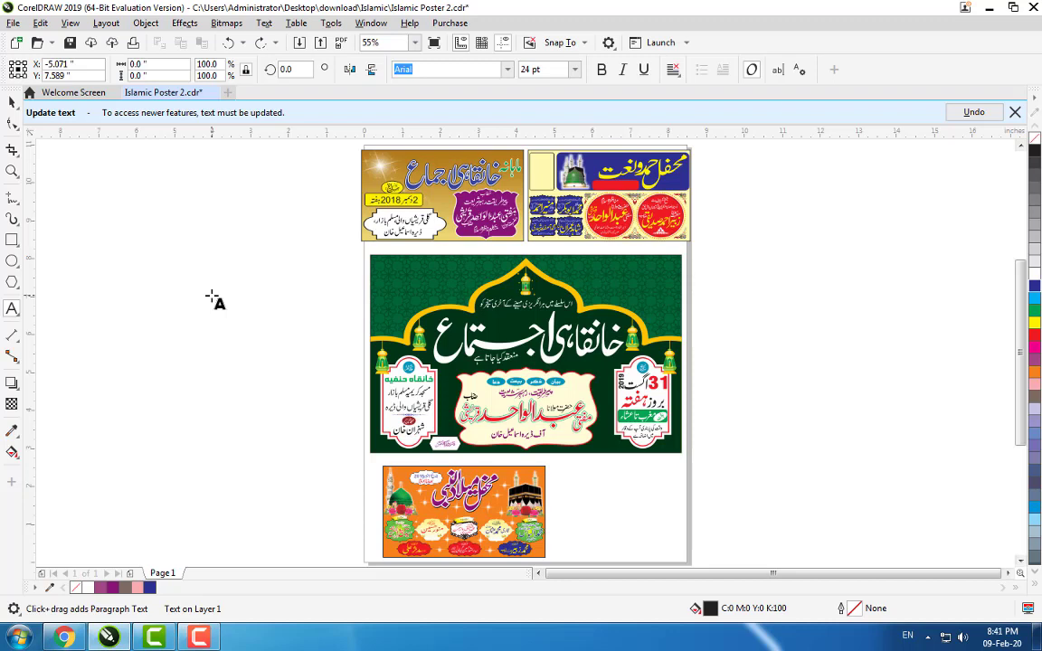
left_click(12, 101)
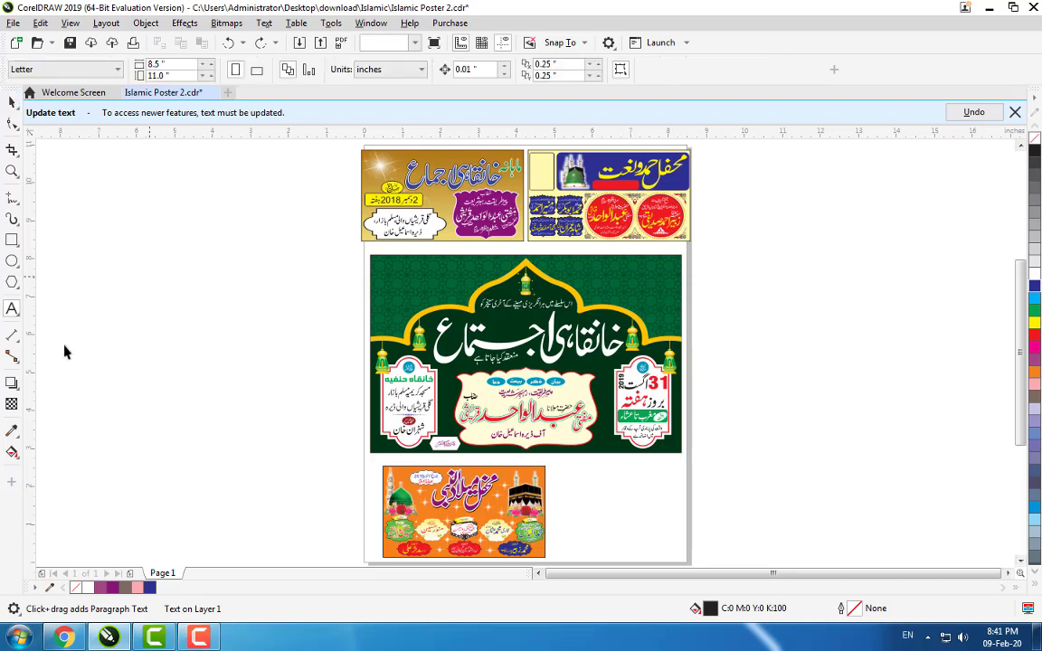
Add the artistic text "islamic" in the empty area beside the green poster
left_click(12, 309)
left_click(129, 268)
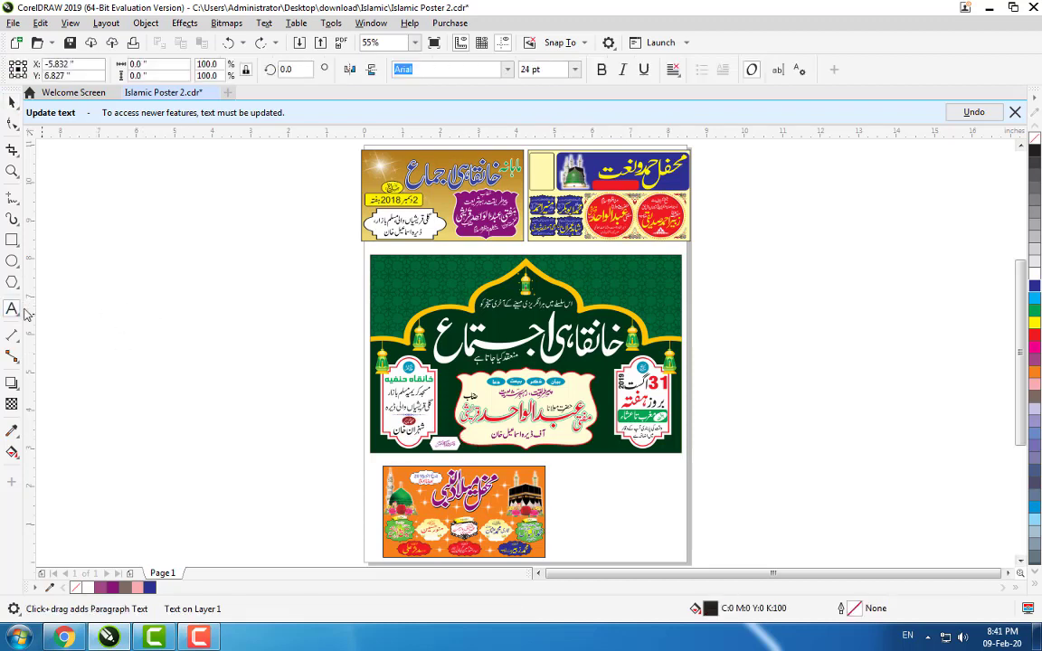
type("islami d")
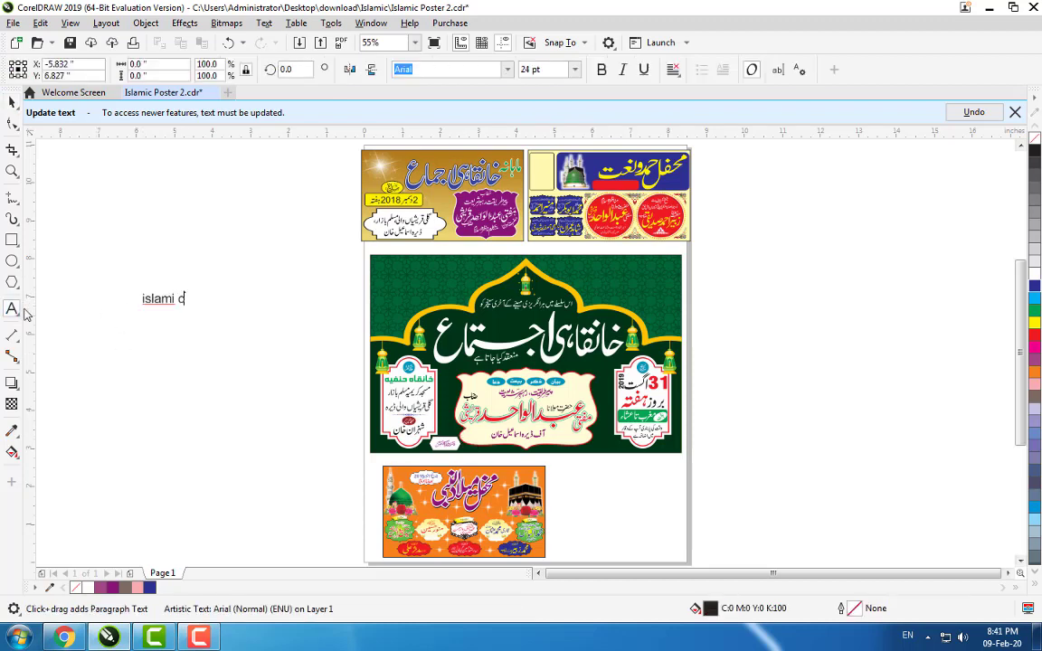
key("BackSpace")
type("c")
left_click(12, 102)
scroll(313, 342, "left", 1)
left_click(331, 264)
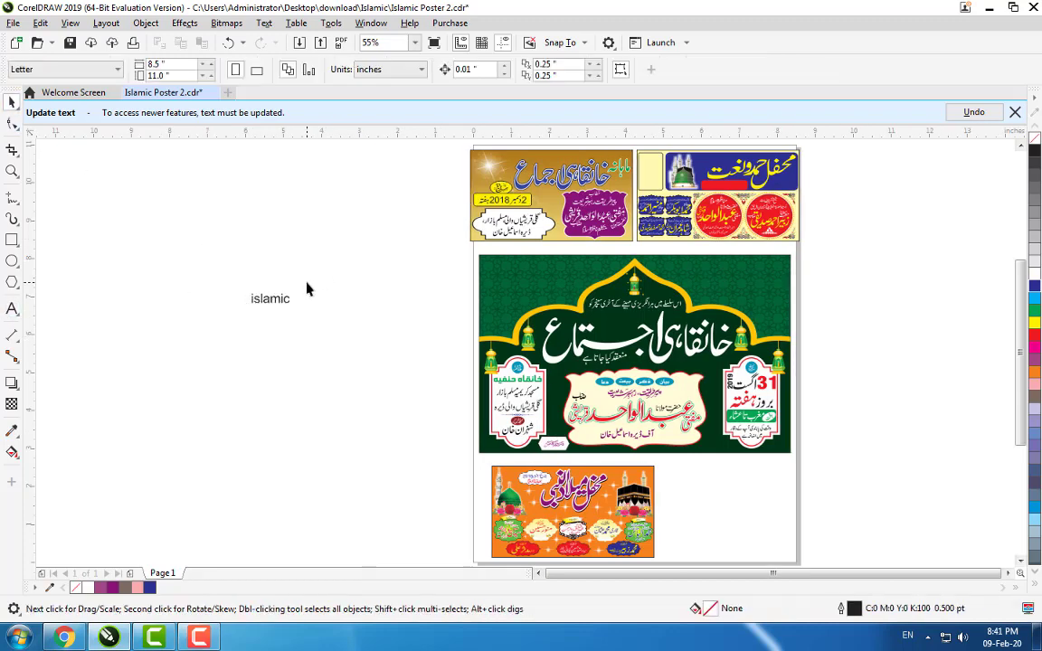
Delete the "islamic" text placed beside the posters
key("F2")
left_click_drag(302, 275, 132, 372)
key("F4")
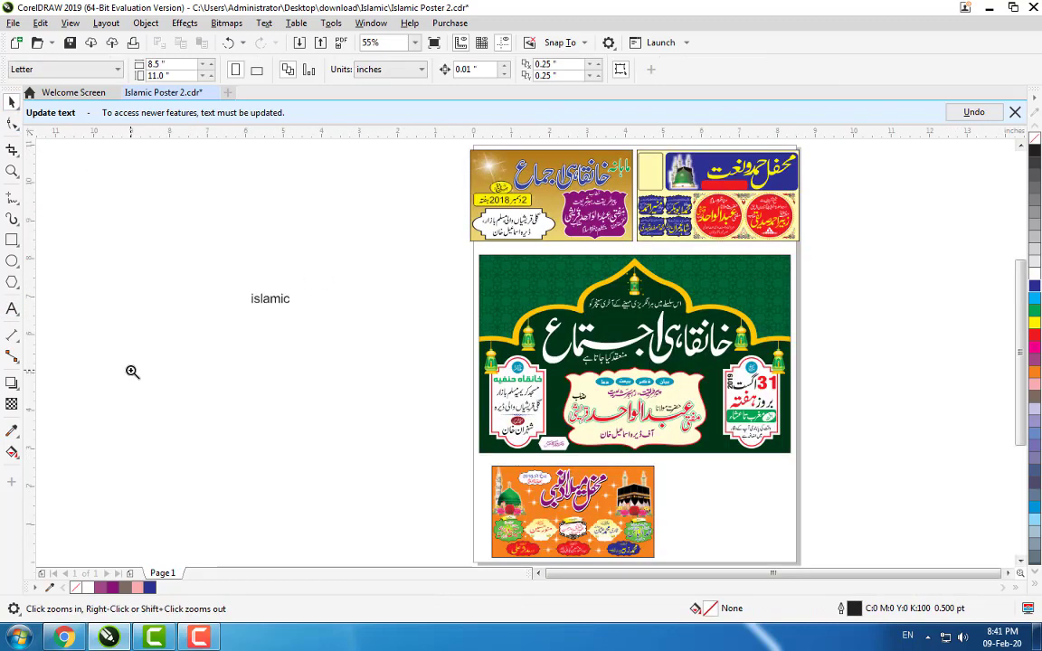
left_click_drag(322, 279, 3, 447)
key("Delete")
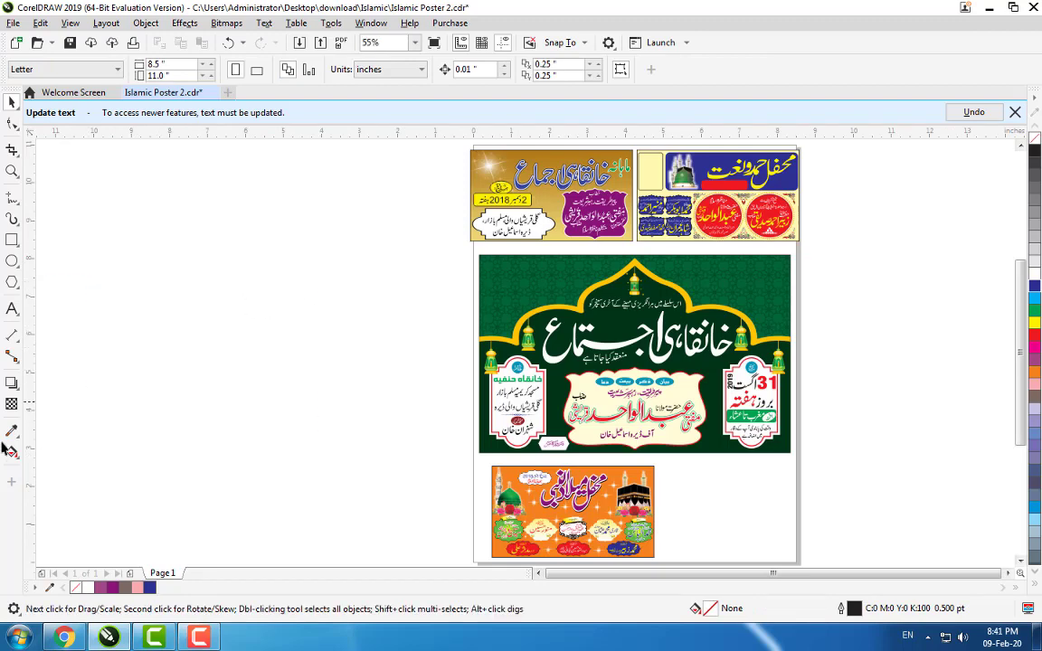
Close Islamic Poster 2.cdr without saving the changes and switch to Chrome
key("ctrl+F4")
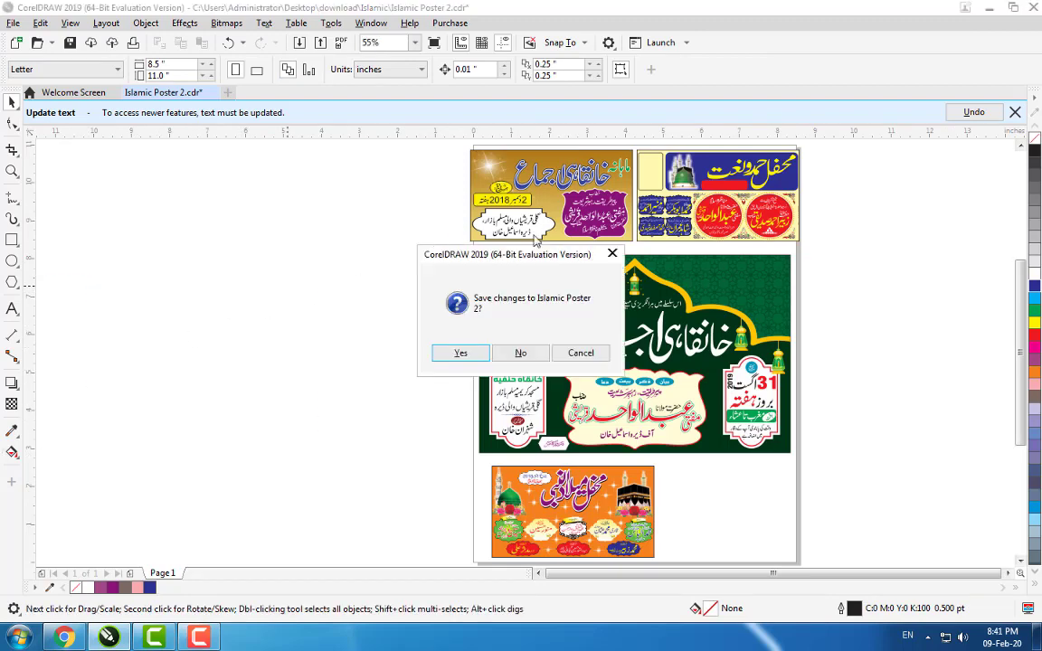
left_click(528, 352)
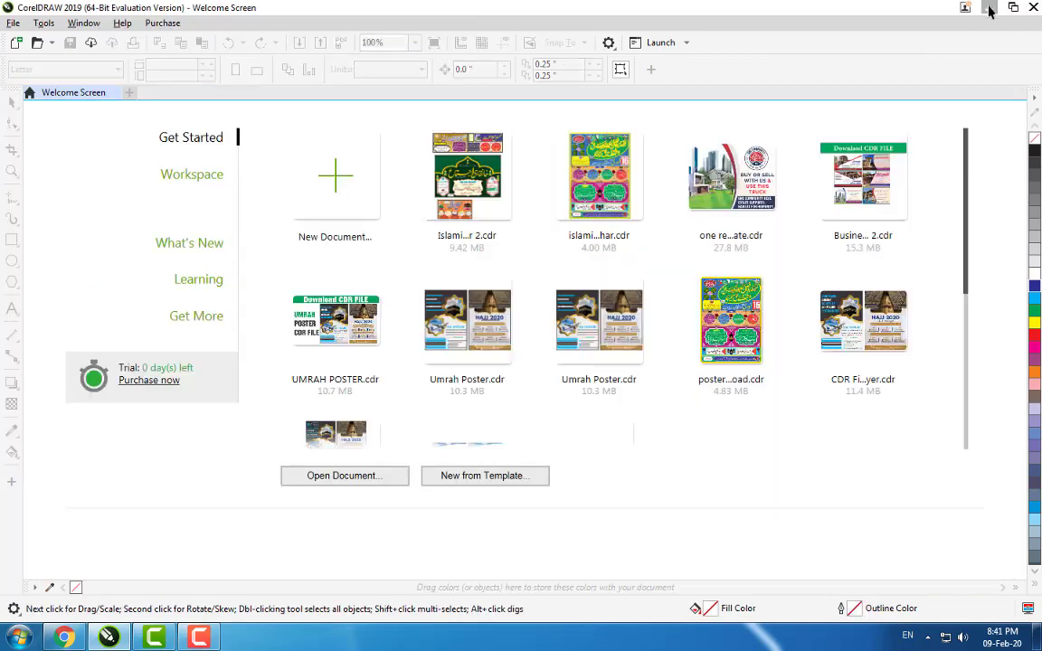
left_click(989, 8)
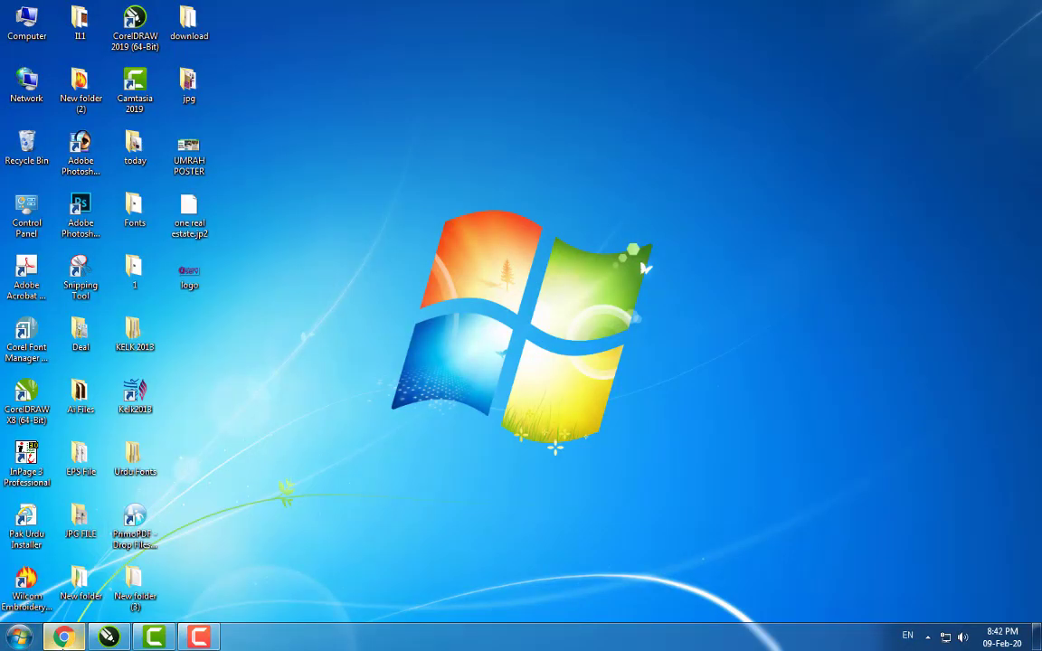
left_click(63, 638)
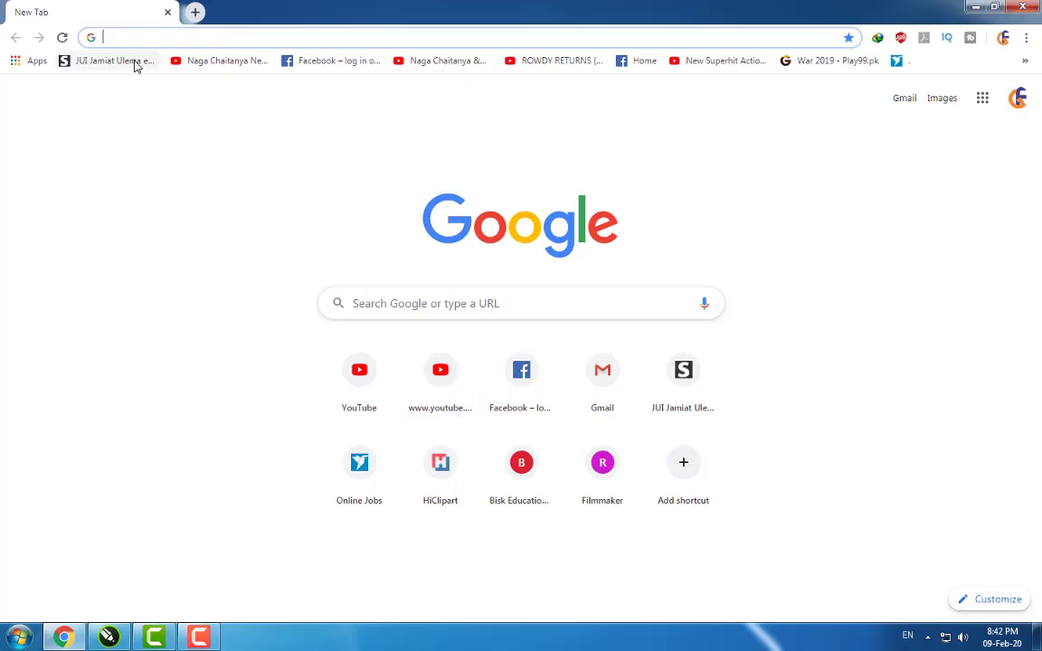
type("f")
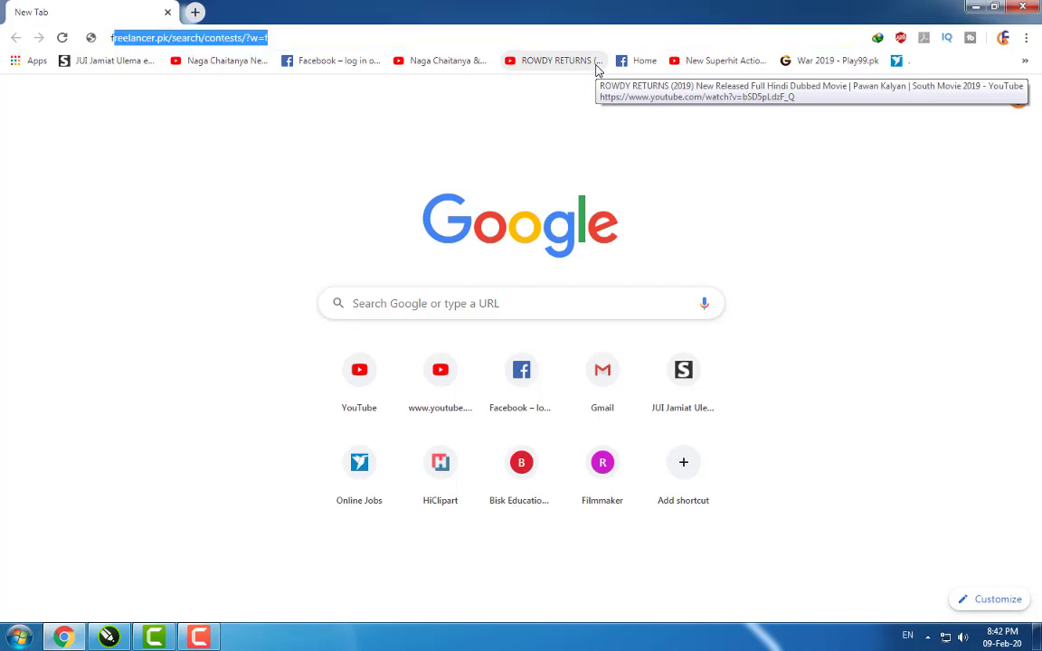
type("arooqgraphi")
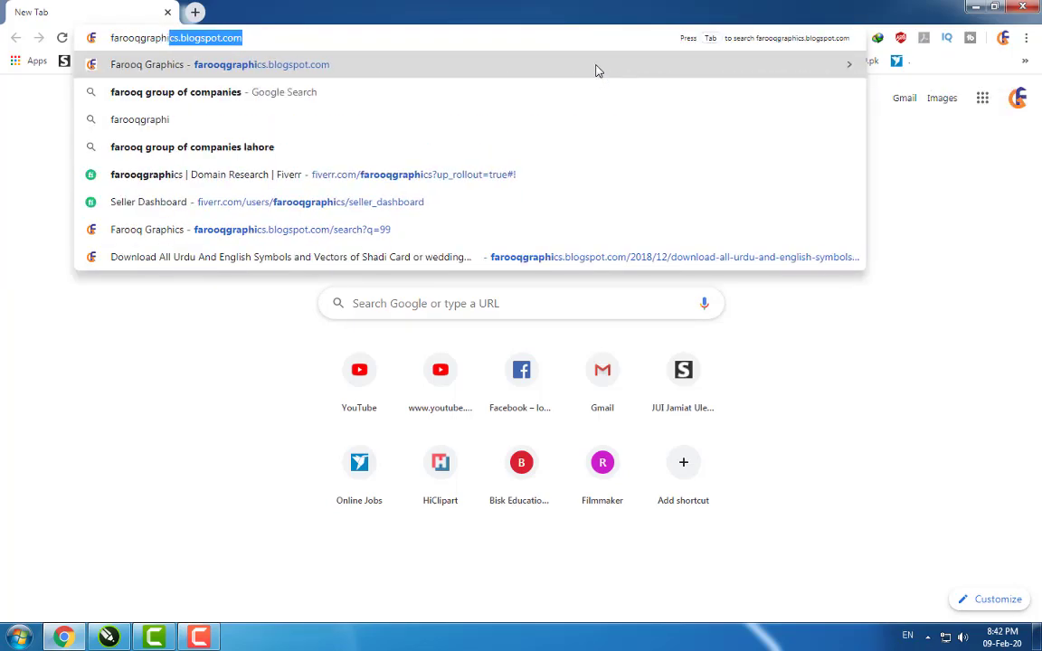
type("cs.bl")
key("ctrl+a")
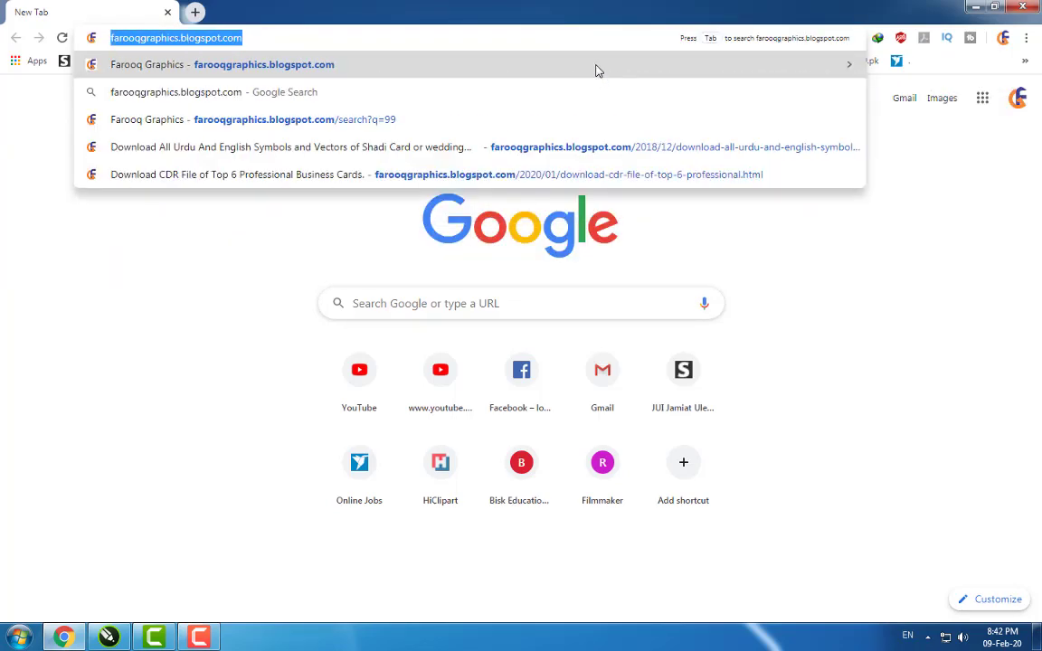
Open farooqgraphics.blogspot.com in a new incognito window
left_click(1025, 37)
left_click(972, 93)
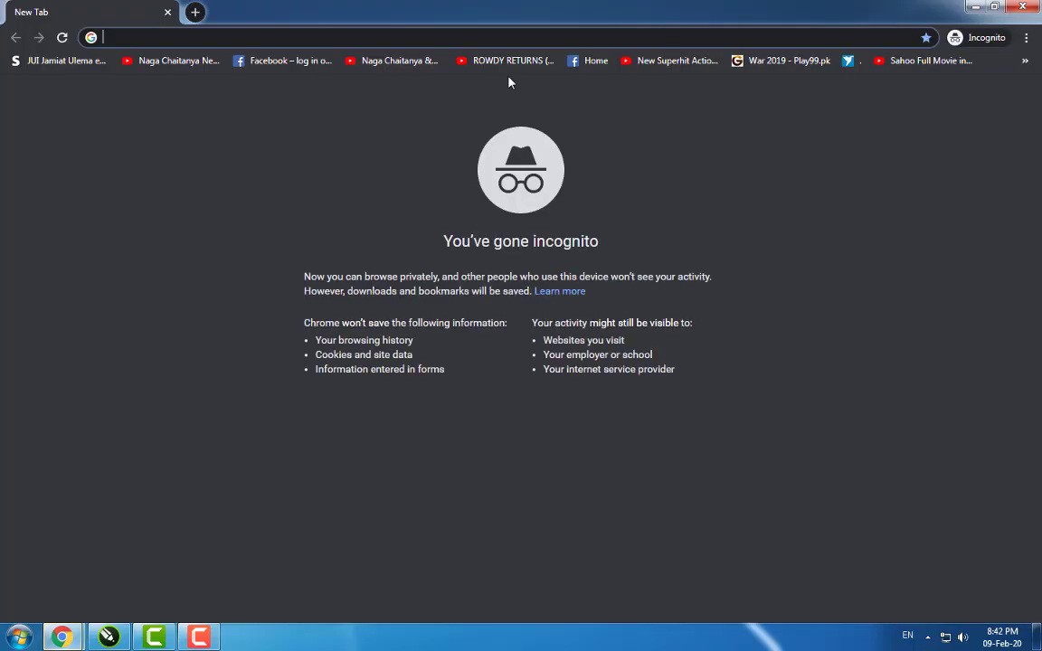
type("farooqgrap")
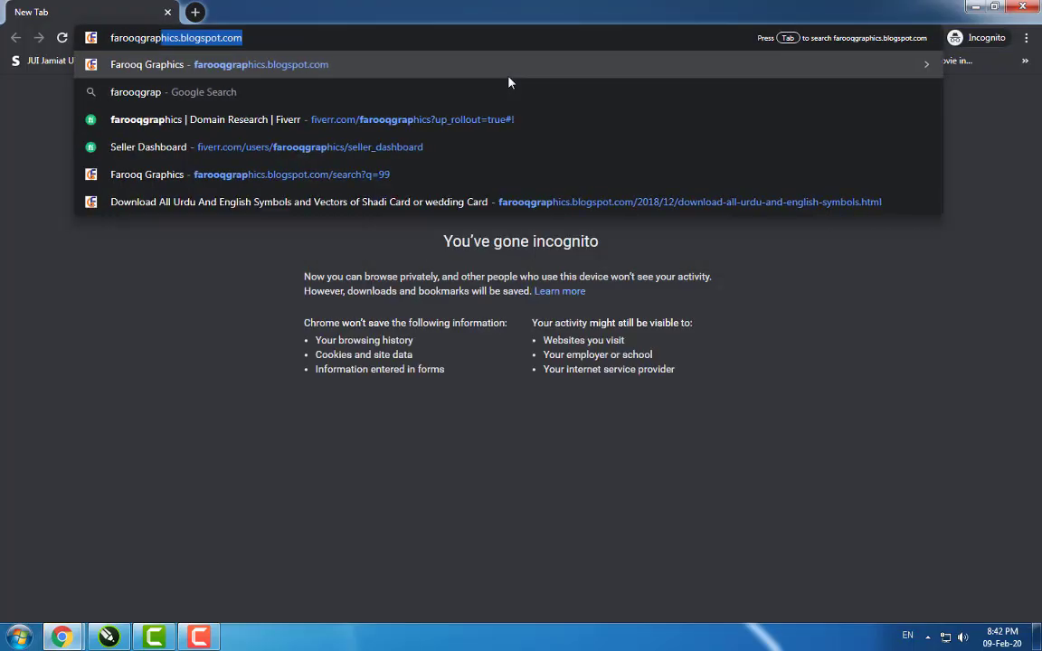
type("hics.b")
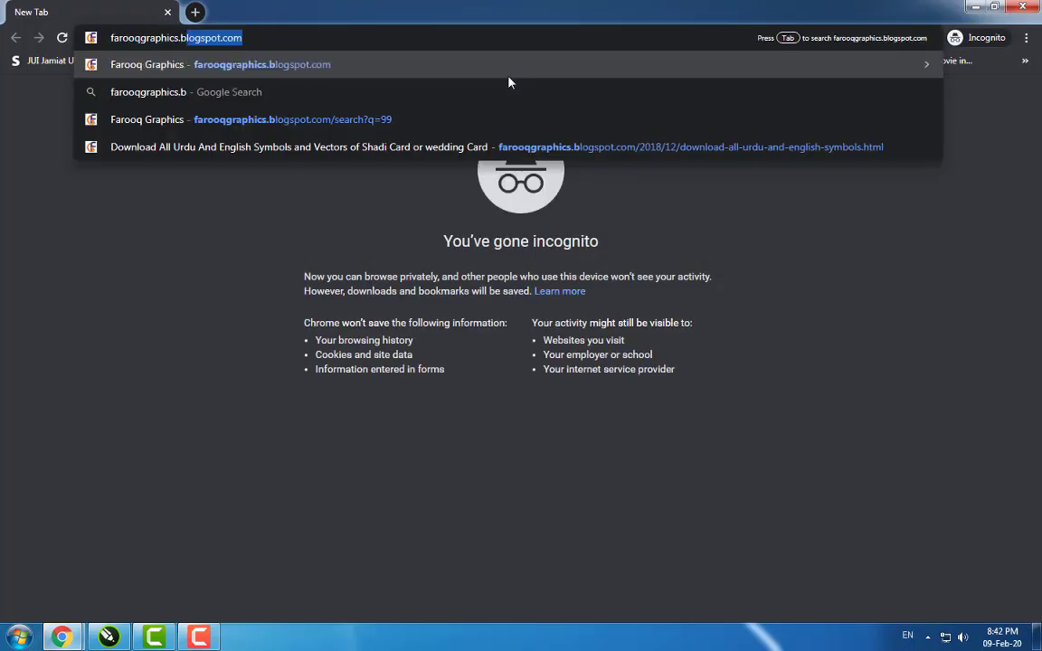
type("logspot.co")
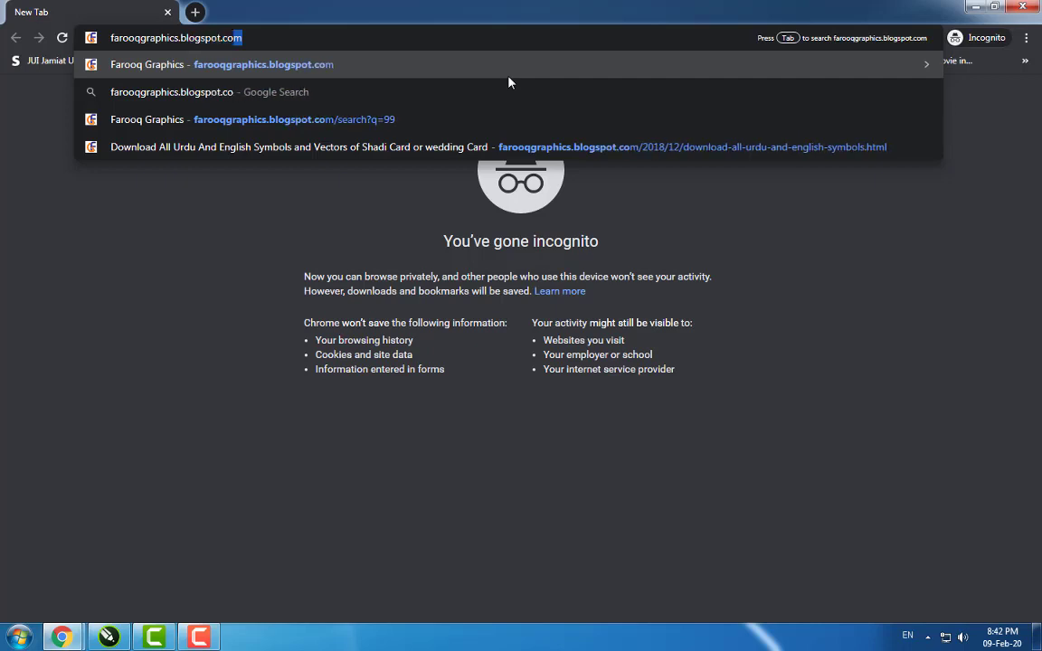
type("m")
key("Return")
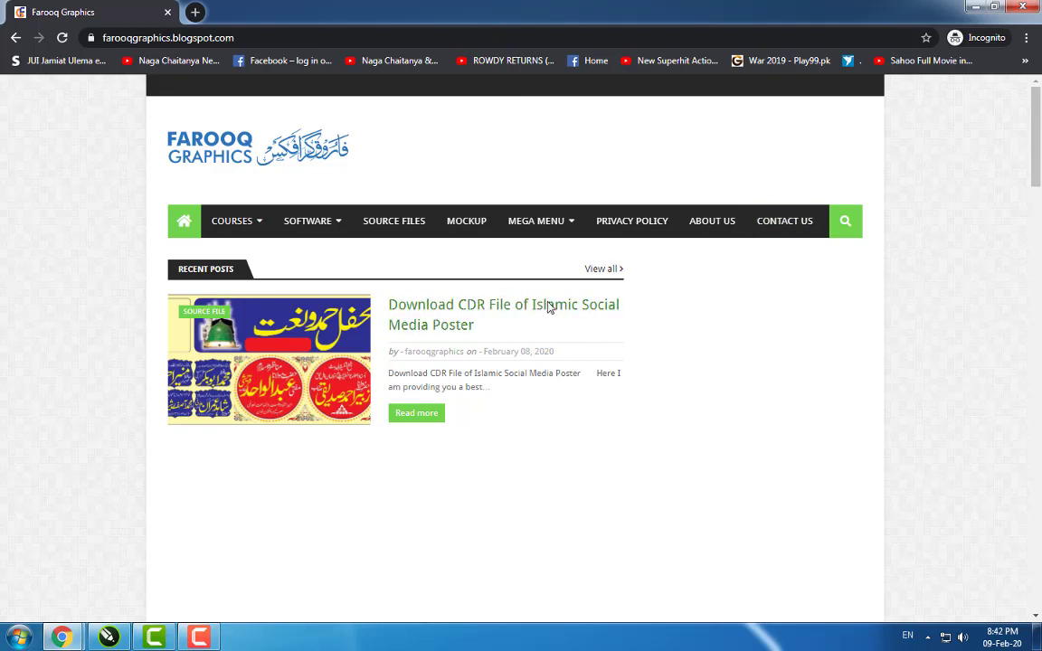
Search the blog for "islamic"
double_click(523, 352)
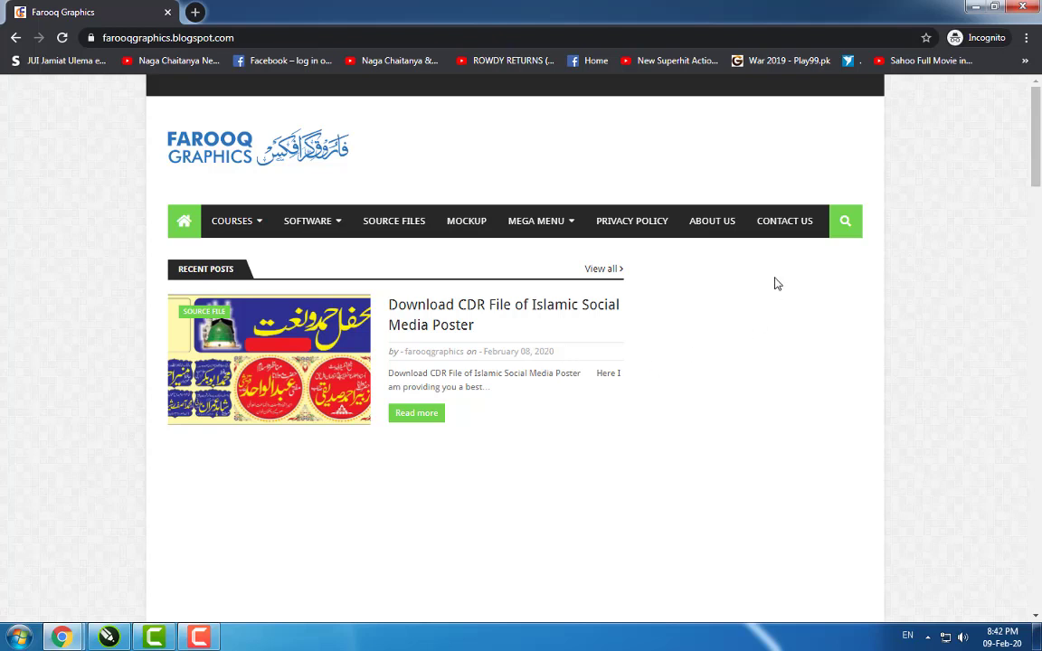
left_click(846, 223)
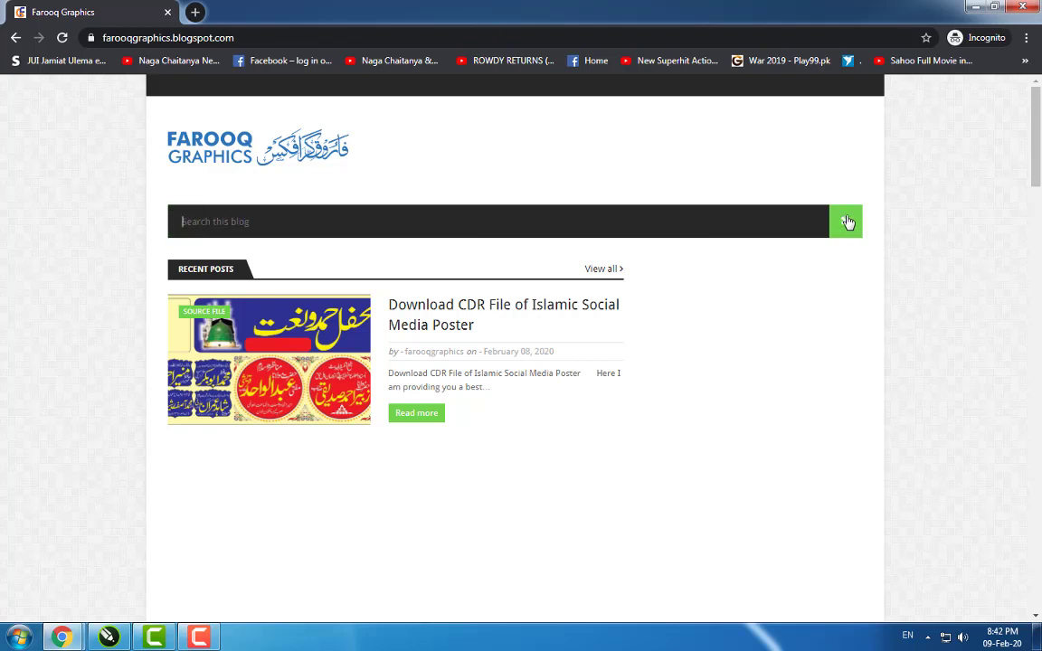
type("islamic")
key("Return")
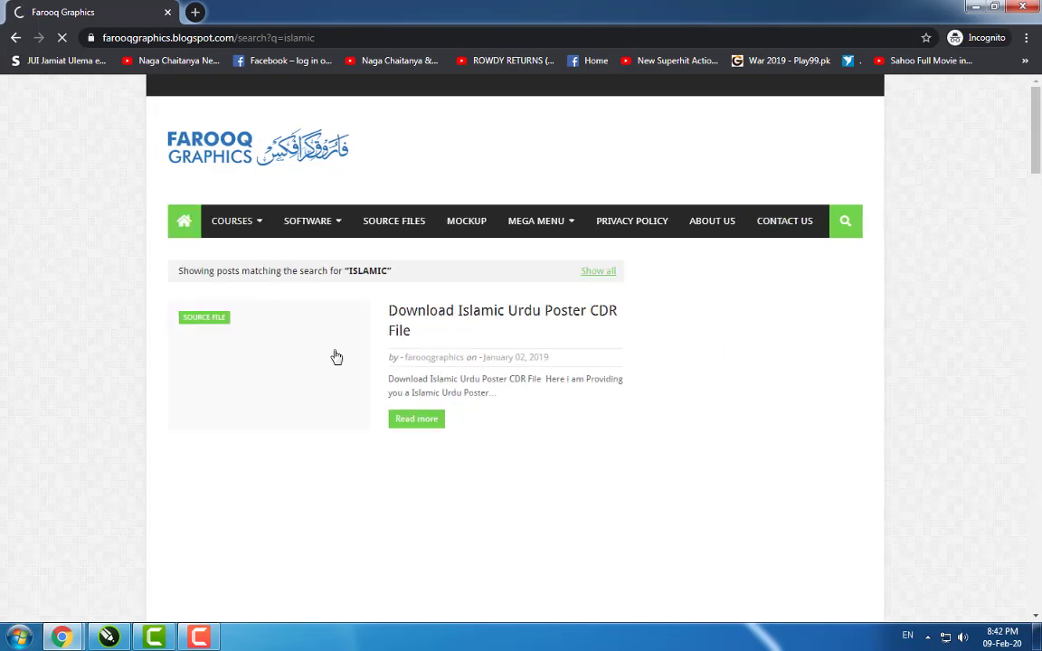
Find the February 08, 2020 post "Download CDR File of Islamic Social Media Poster" among the search results and open it
scroll(362, 334, "down", 3)
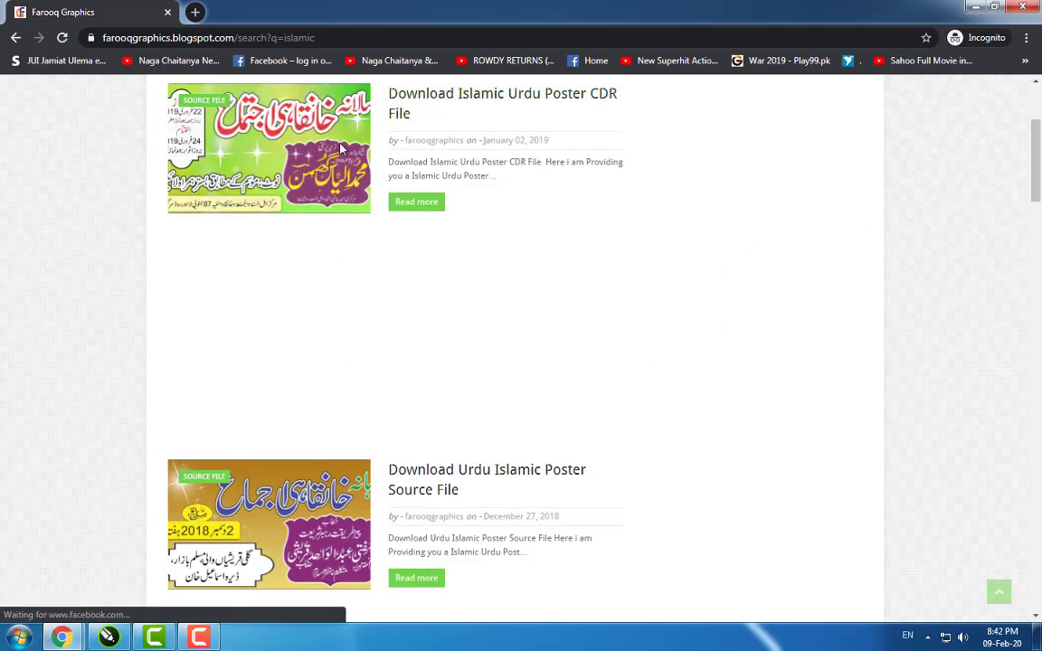
scroll(500, 402, "down", 5)
scroll(493, 319, "down", 9)
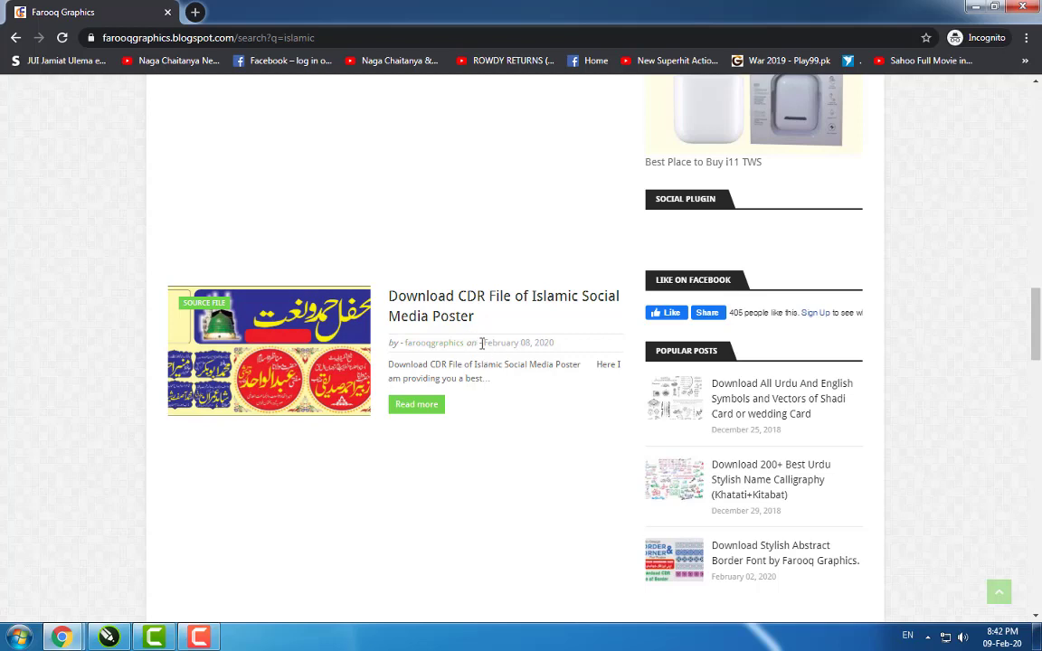
left_click_drag(483, 343, 559, 346)
scroll(342, 362, "down", 8)
scroll(342, 362, "down", 3)
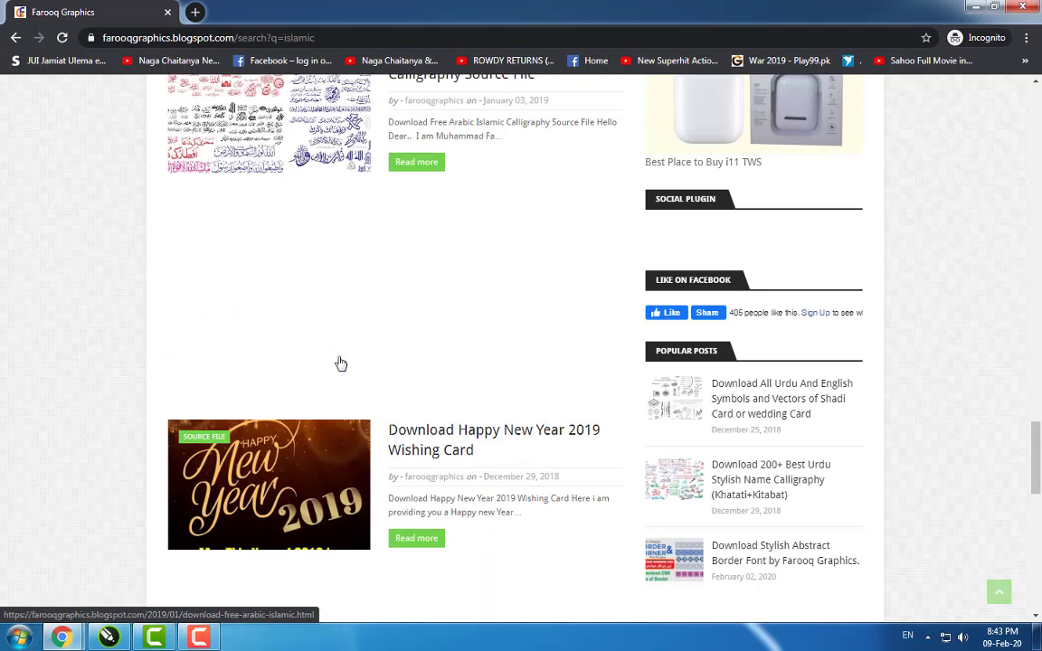
scroll(337, 363, "up", 9)
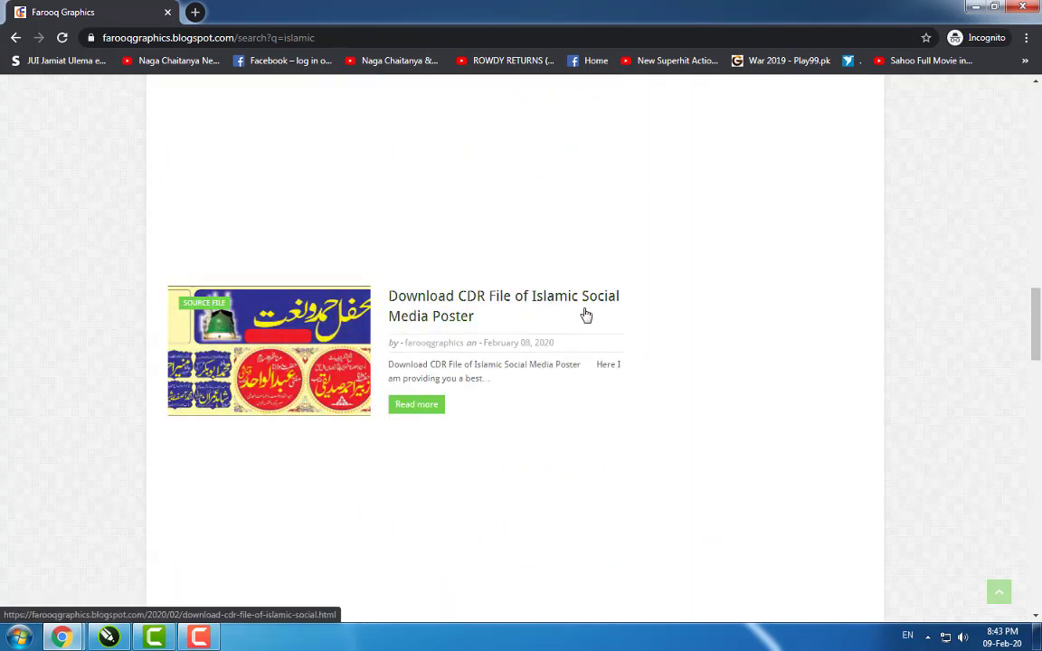
left_click_drag(483, 344, 557, 352)
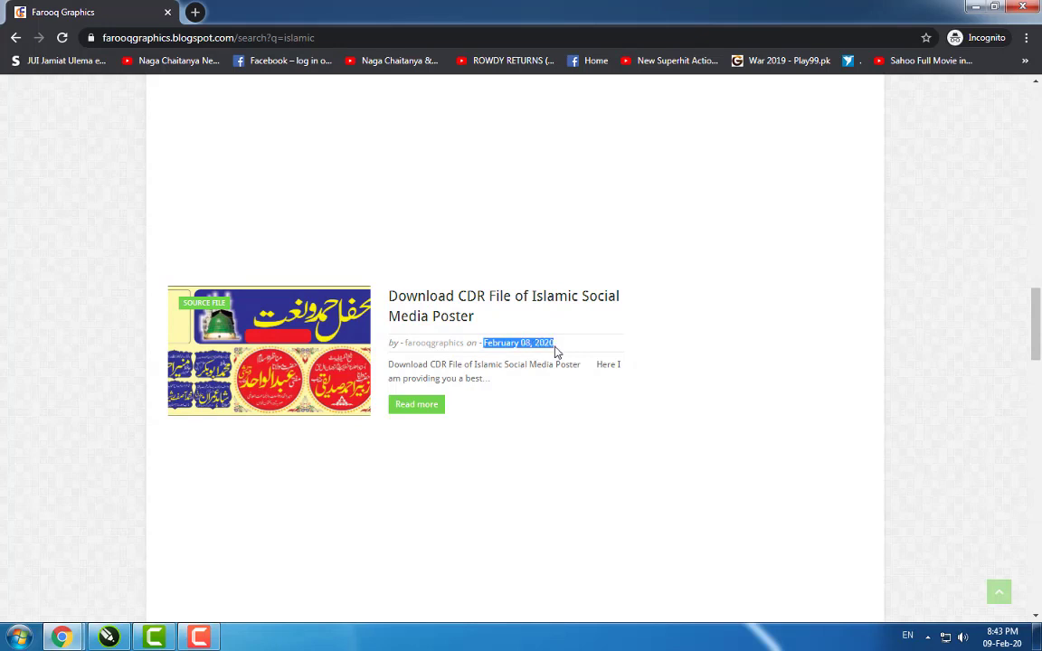
left_click(428, 318)
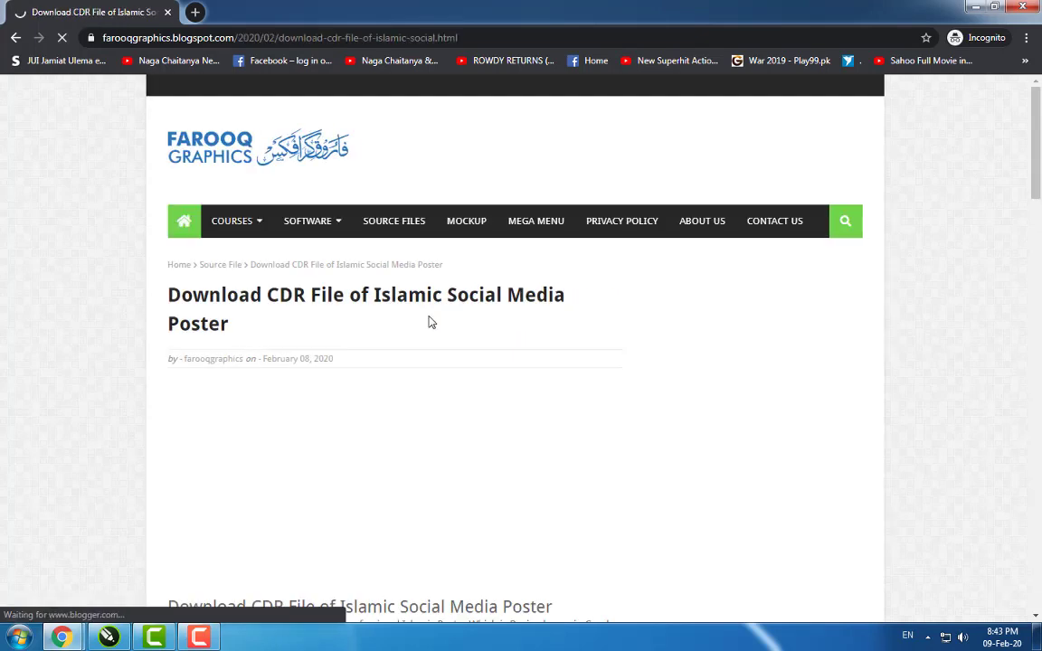
Follow the post's download link to MediaFire and download the archive Islamic 2.rar
scroll(430, 322, "down", 3)
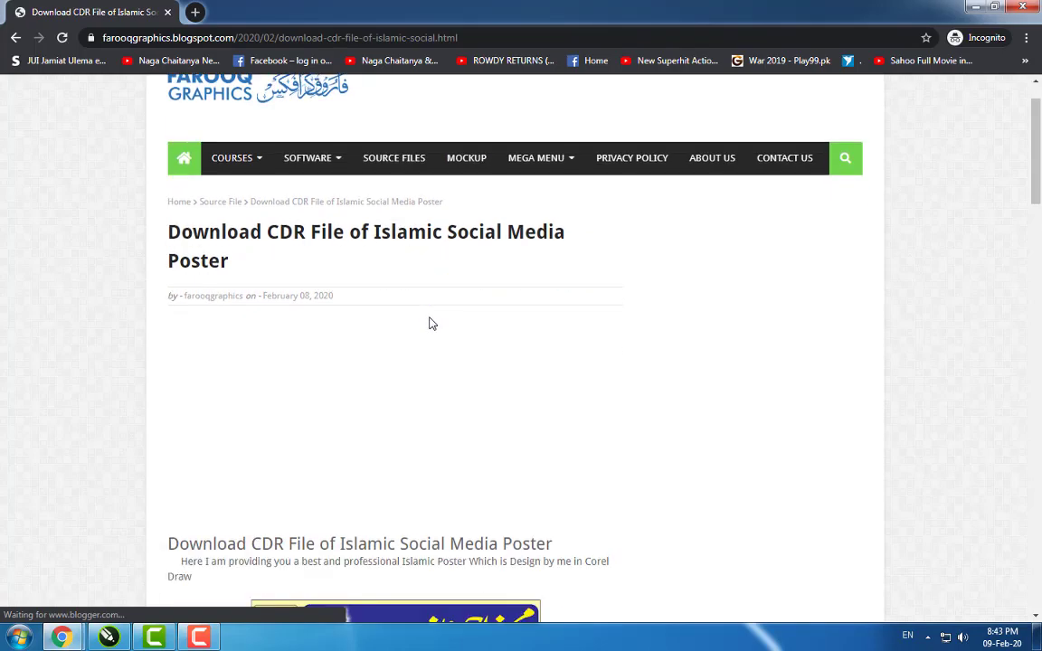
scroll(430, 318, "down", 8)
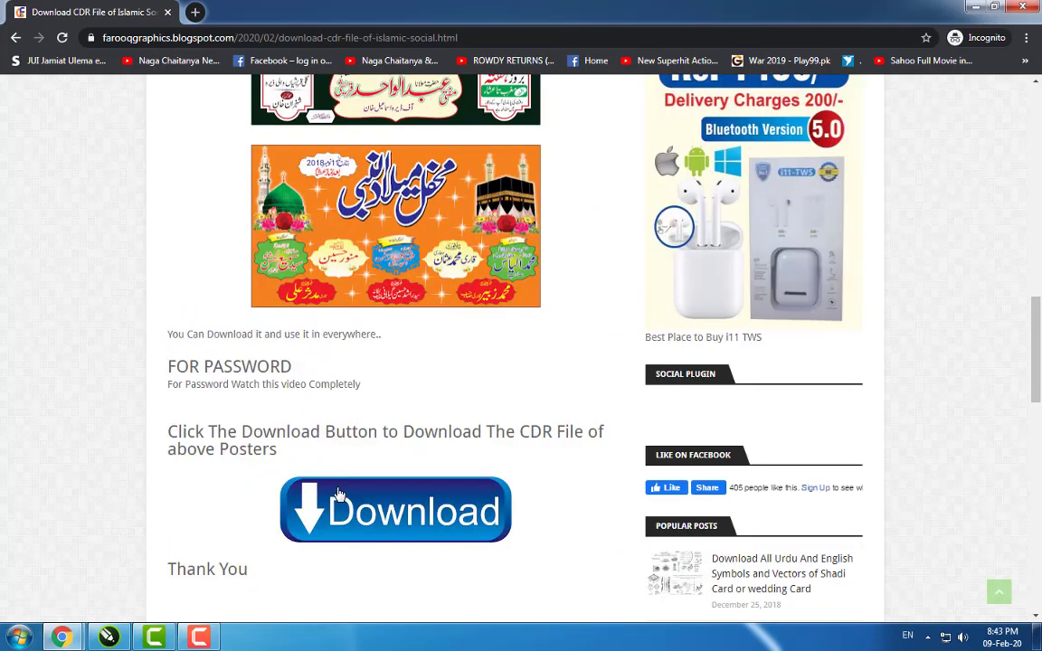
left_click(343, 514)
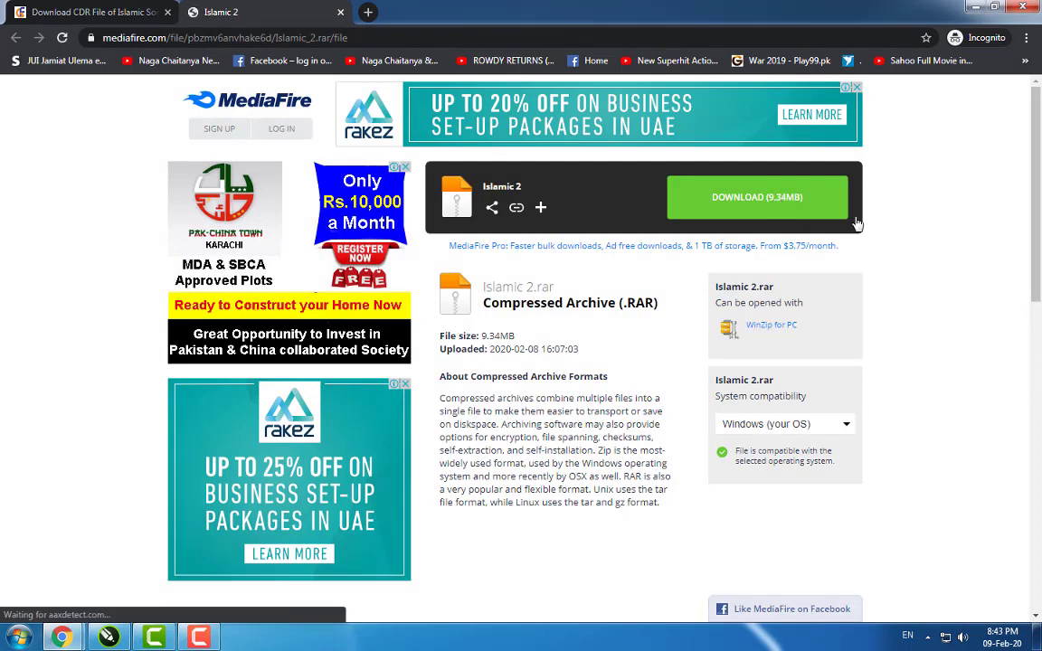
left_click(804, 202)
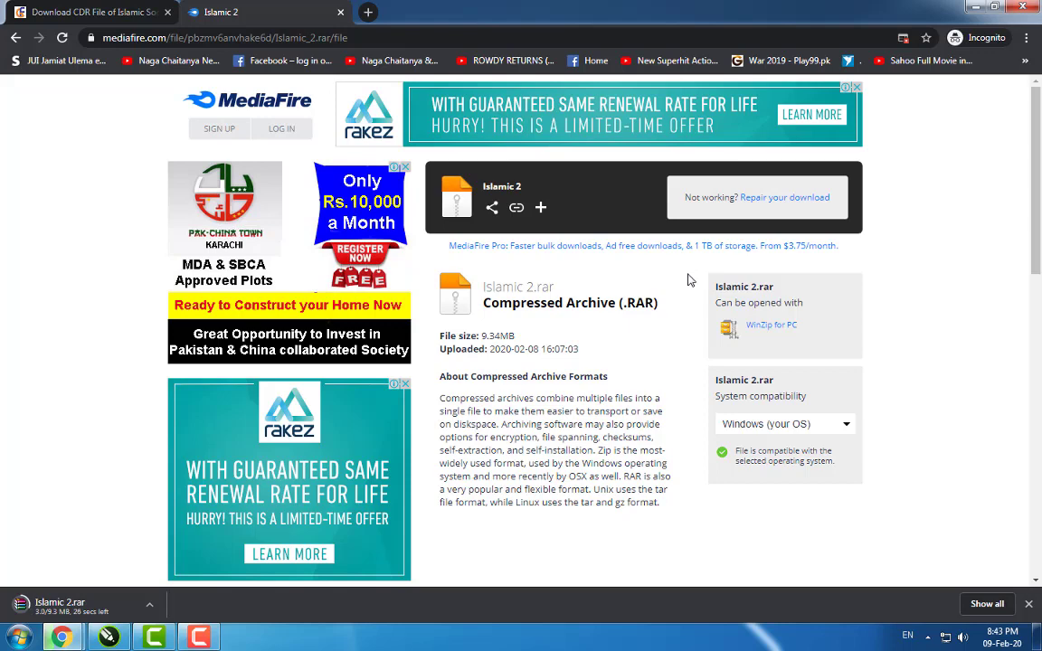
Switch to CorelDRAW and create a new blank Letter-size document
left_click(972, 7)
left_click(109, 636)
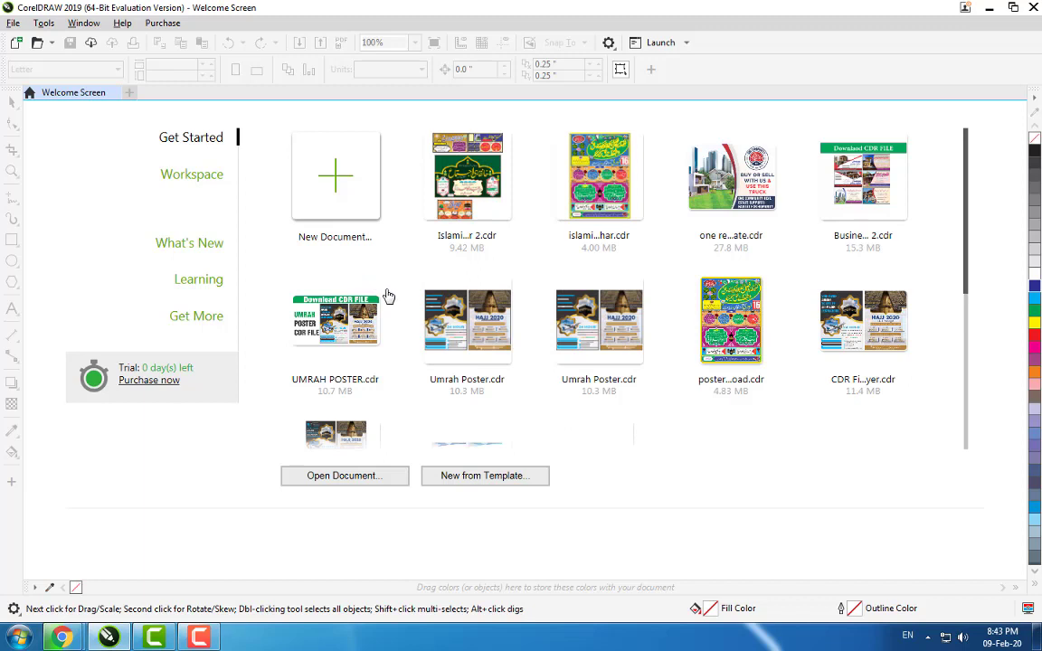
left_click(343, 226)
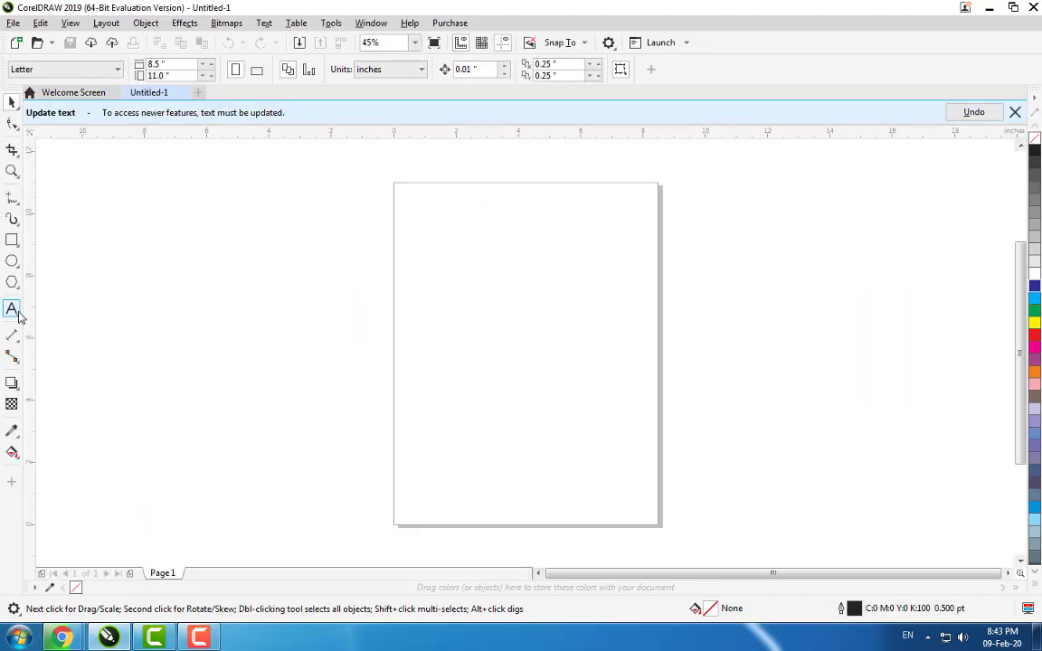
Add the archive password as 24 pt Arial artistic text on the blank page
left_click(18, 312)
left_click(458, 291)
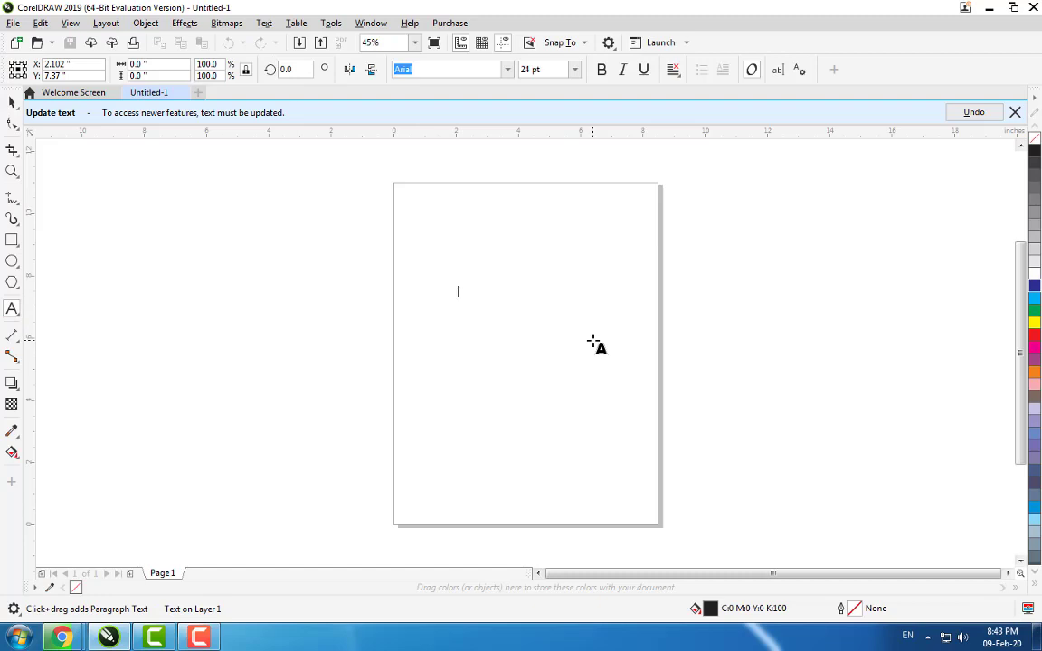
type("poster")
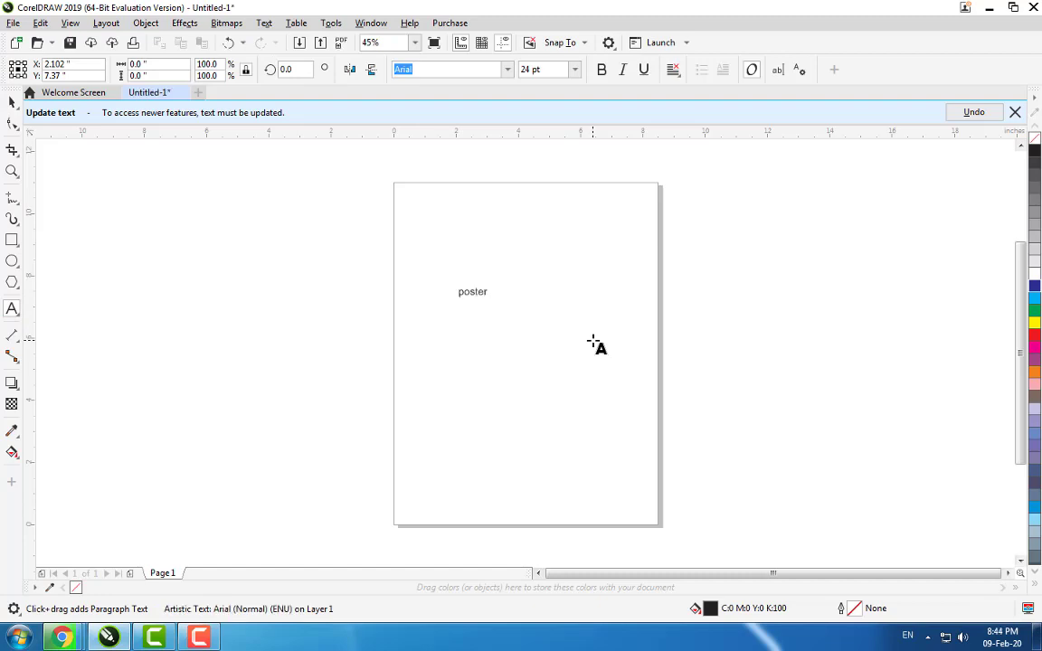
type("2")
key("Escape")
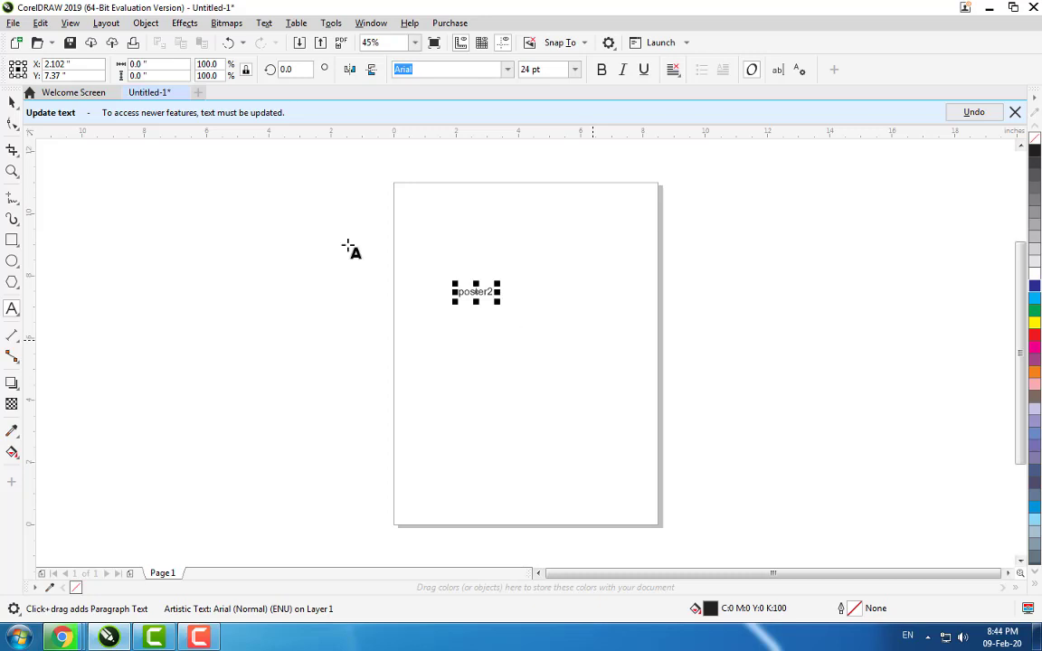
Zoom in on the password text until it fills most of the drawing window
left_click(12, 102)
key("shift+F2")
scroll(496, 319, "down", 2)
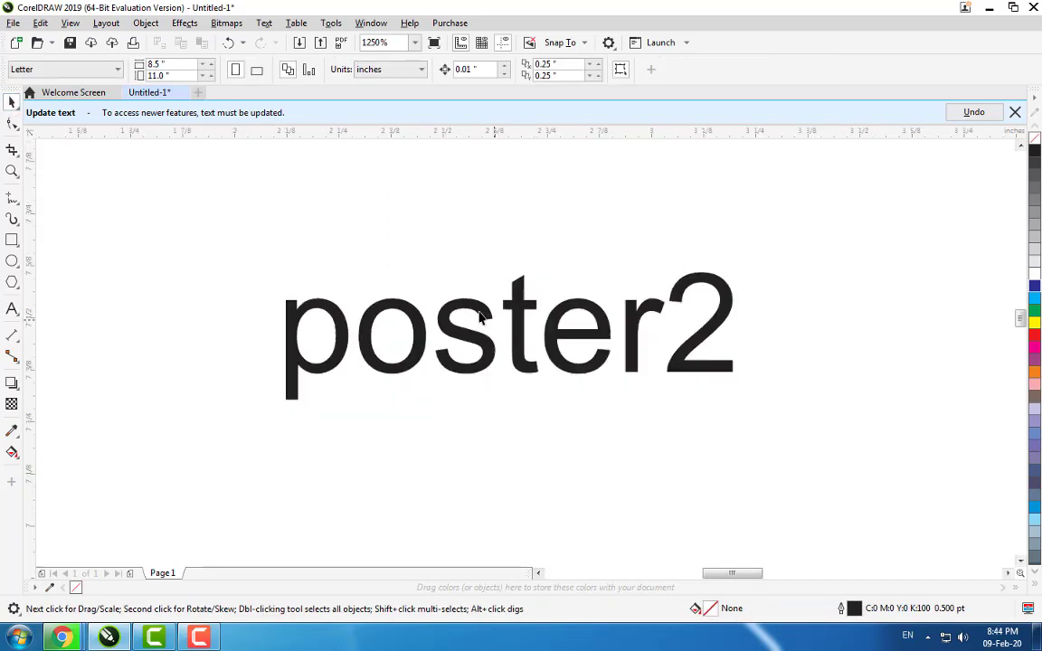
key("F2")
left_click_drag(263, 228, 702, 383)
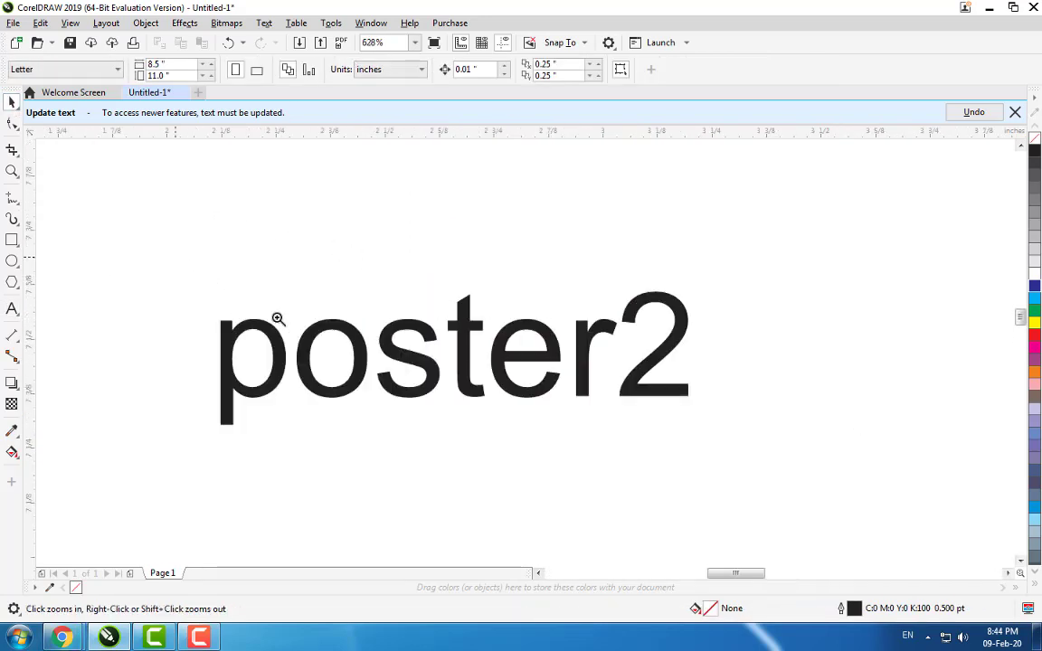
left_click_drag(176, 261, 774, 462)
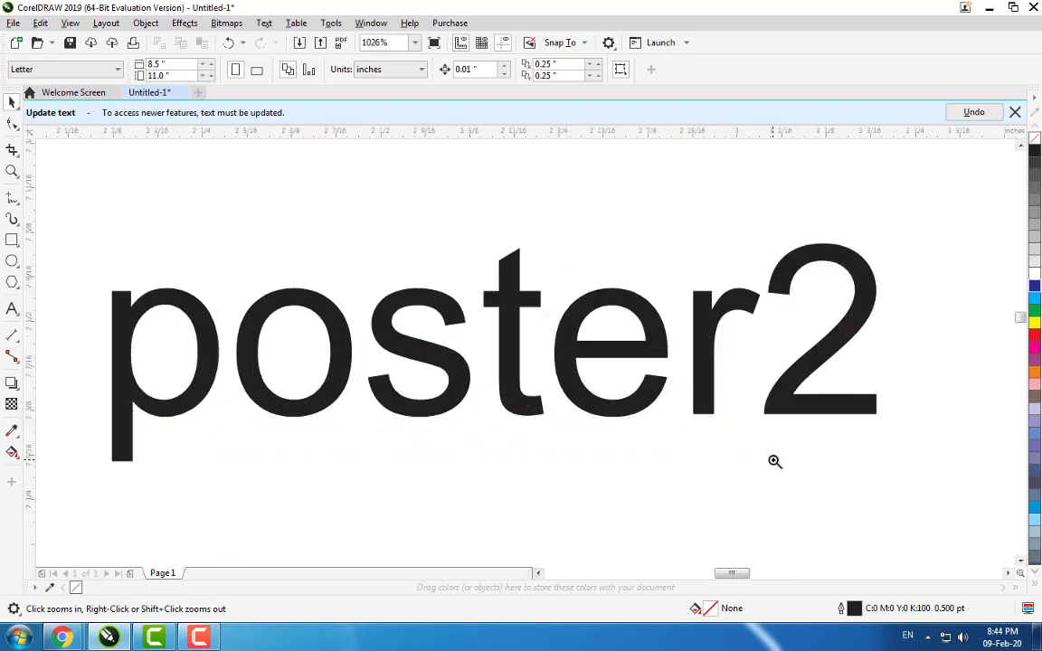
Delete the password text from the page and minimize CorelDRAW
key("space")
left_click(854, 403)
key("Delete")
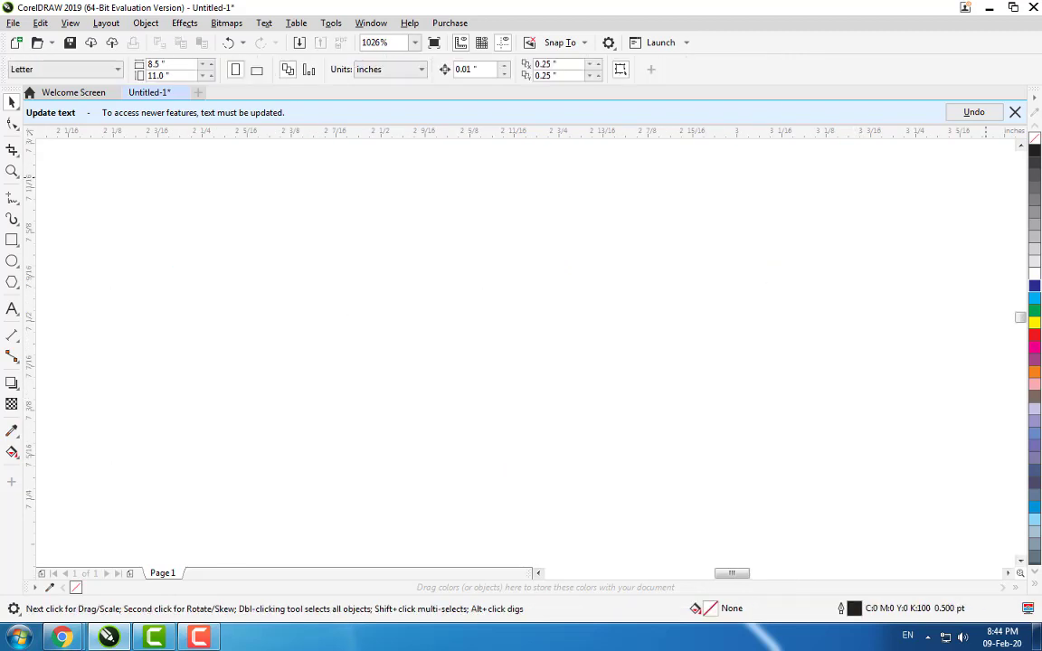
left_click(991, 7)
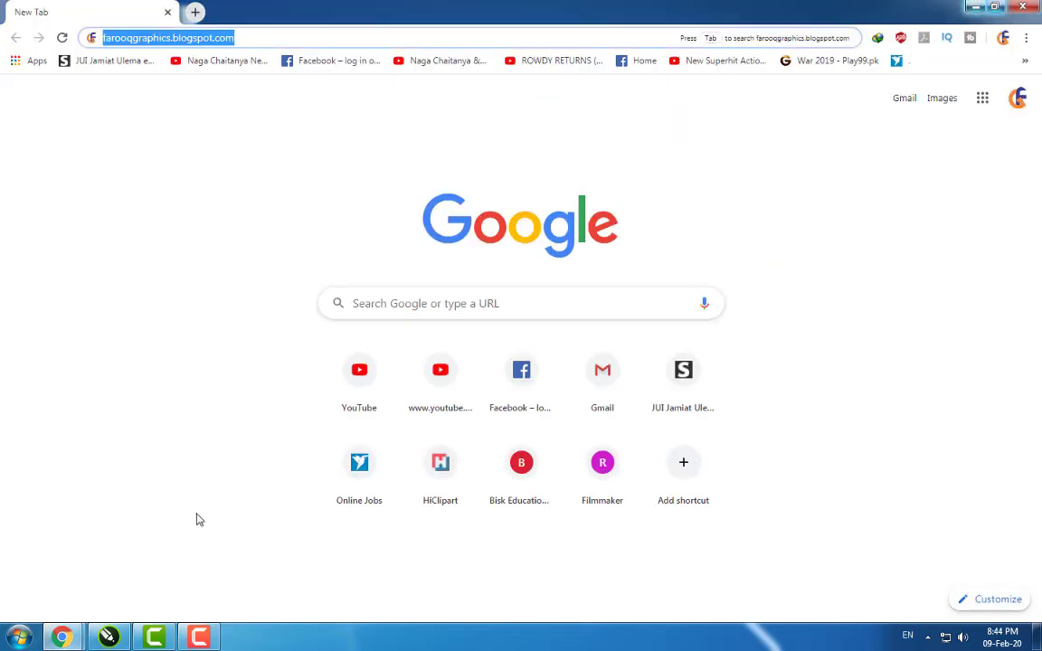
Switch to the browser window showing the MediaFire page, open the downloaded Islamic 2.rar, and minimize the browser windows
left_click(61, 637)
left_click(226, 550)
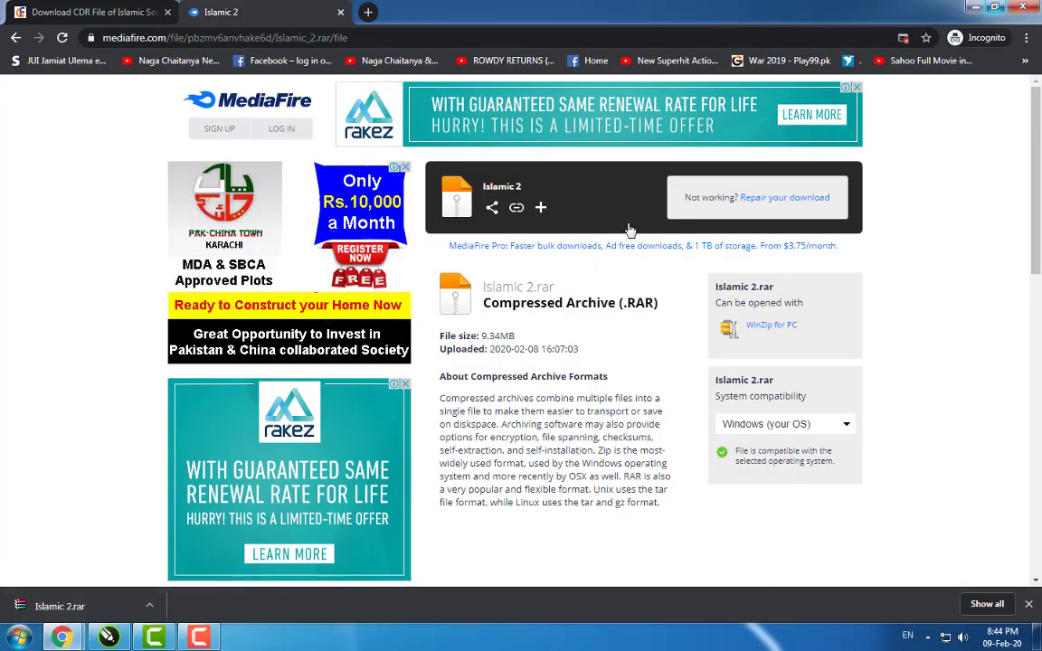
left_click(73, 607)
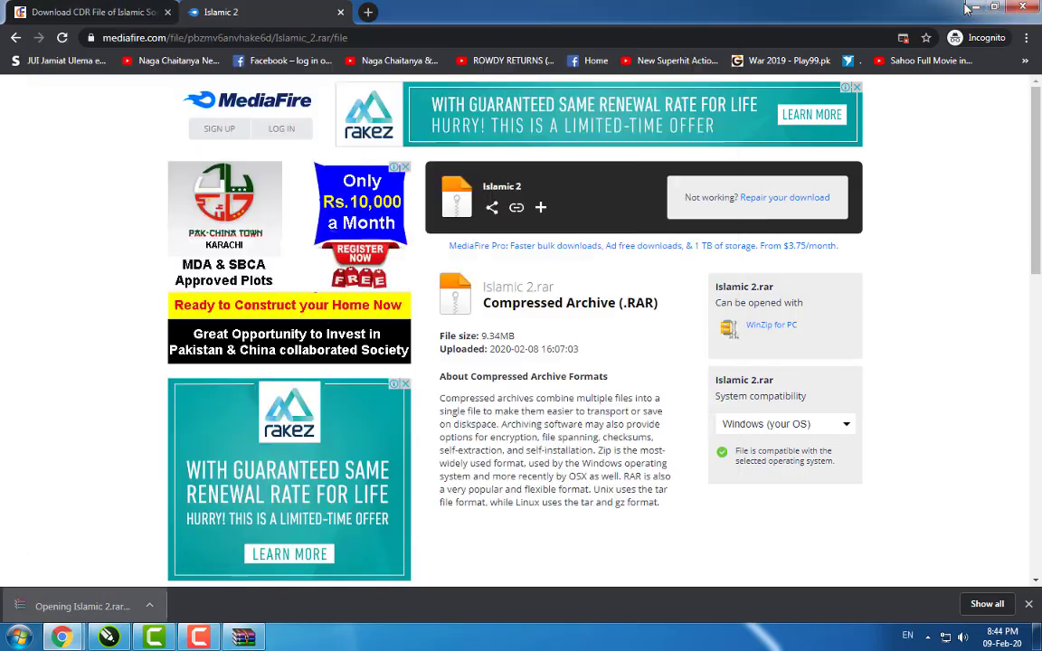
left_click(974, 8)
left_click(975, 8)
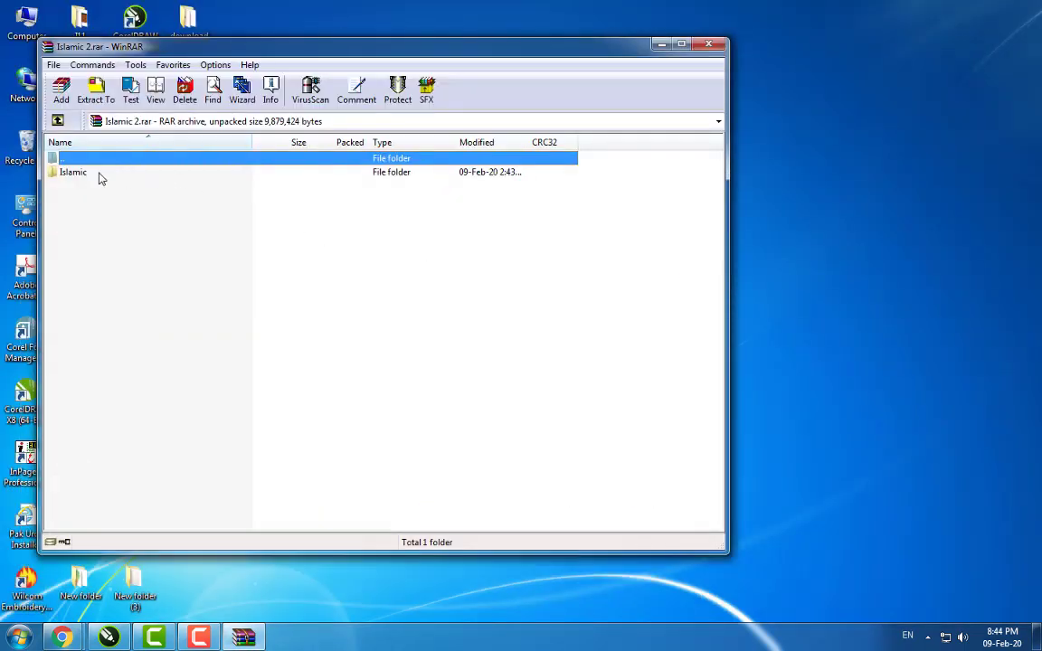
Maximize the WinRAR window and select Islamic Poster 2.cdr inside the archive's Islamic folder
double_click(408, 45)
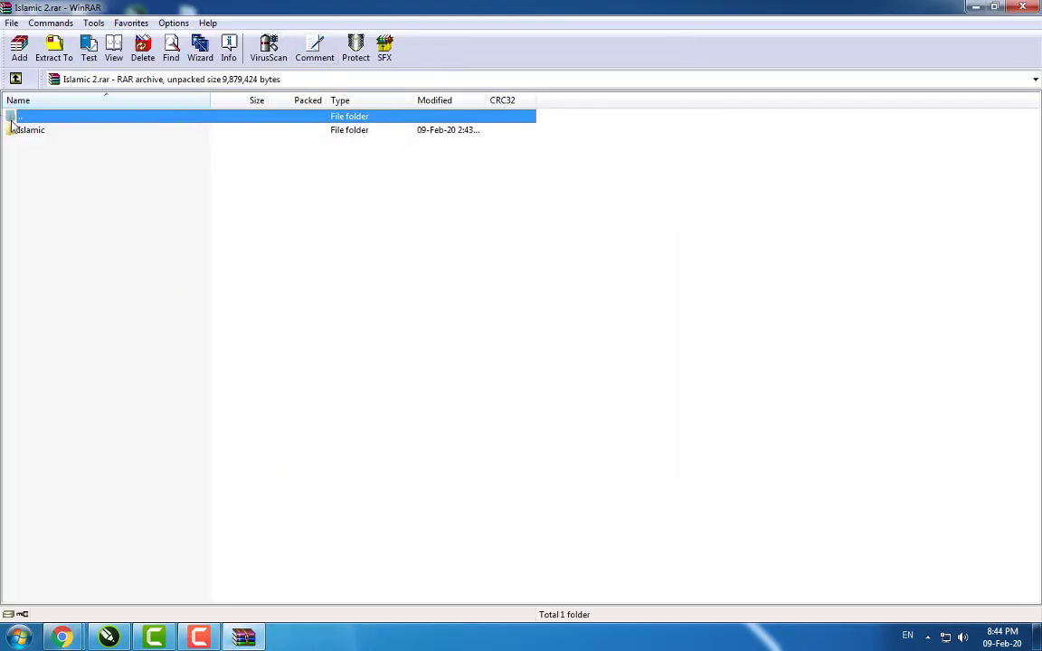
double_click(27, 132)
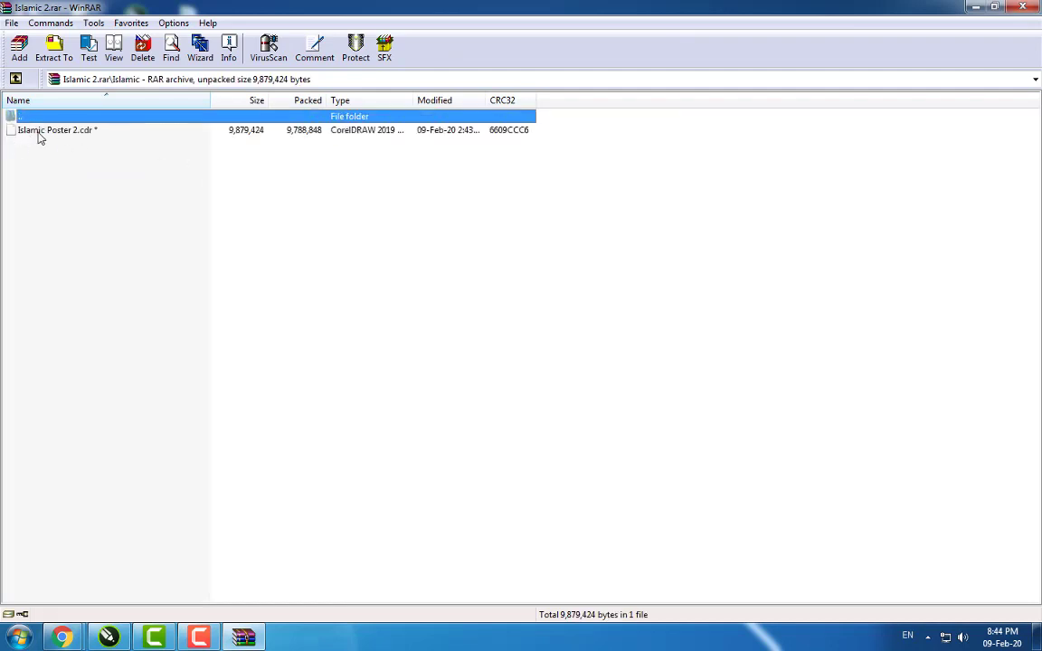
left_click(36, 132)
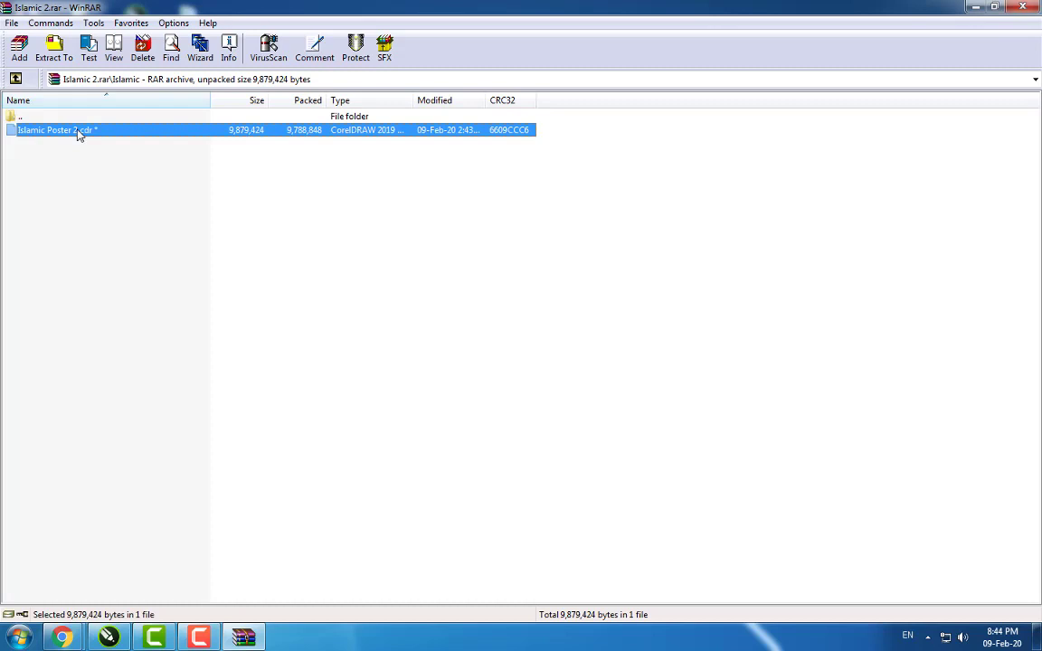
Open Islamic Poster 2.cdr from the archive, entering the archive password wherever it is requested
double_click(79, 132)
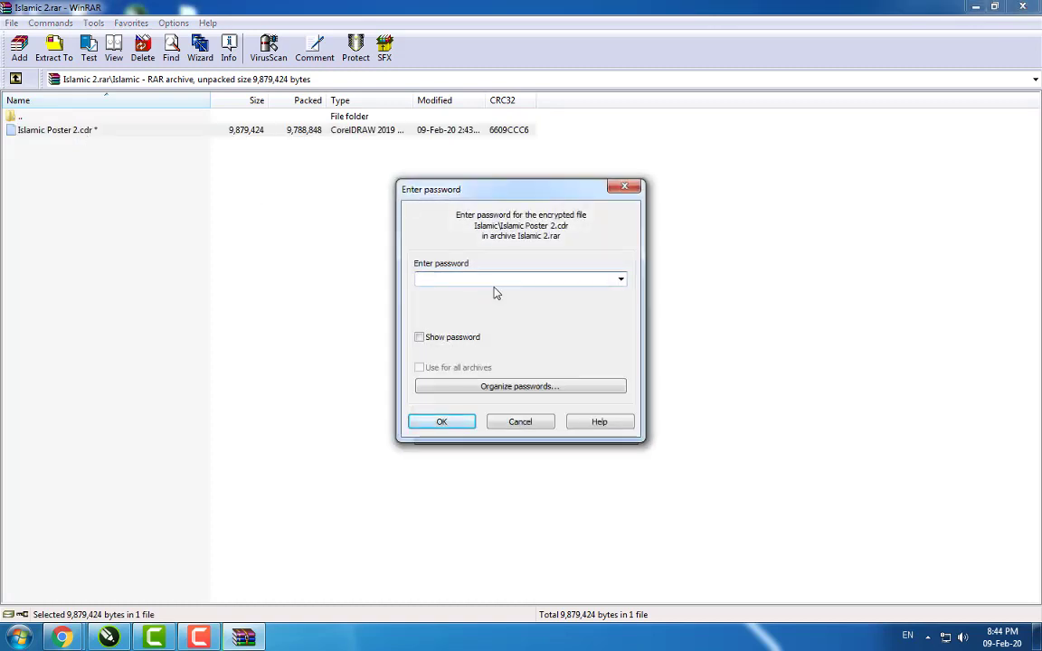
type("••••••••••••••")
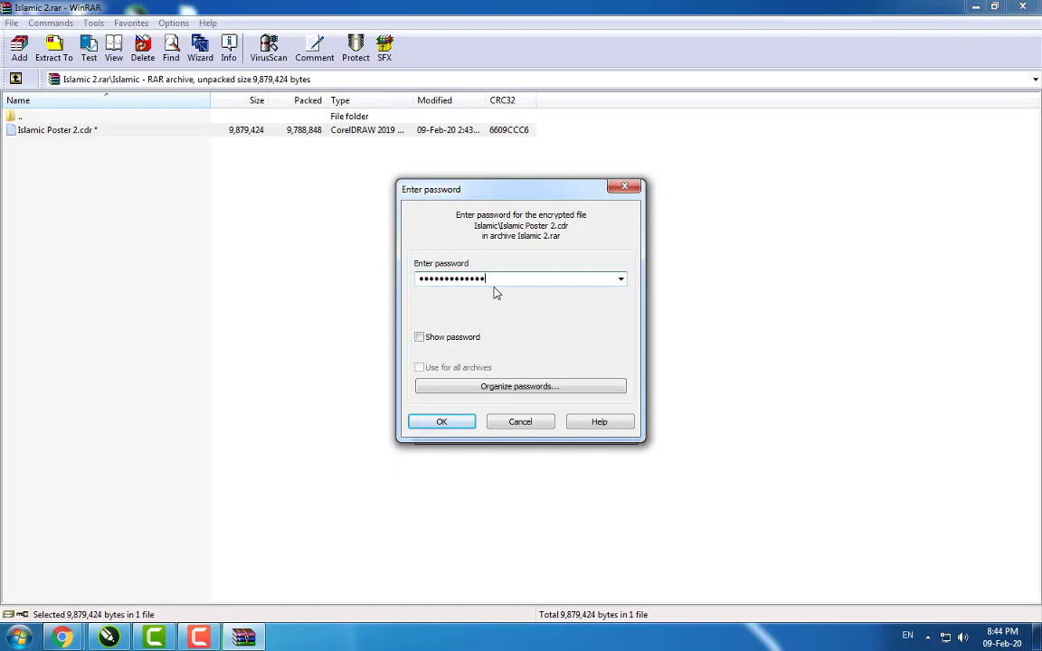
key("Return")
type("•••••••••••••")
key("Return")
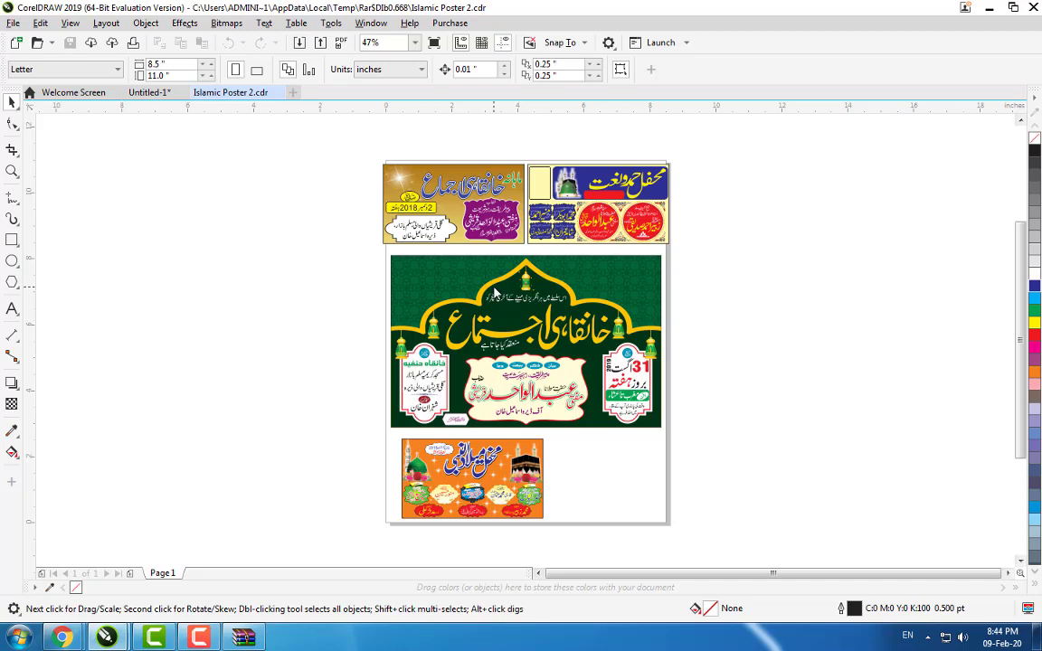
Minimize CorelDRAW and the WinRAR window to return to the desktop
left_click(495, 291)
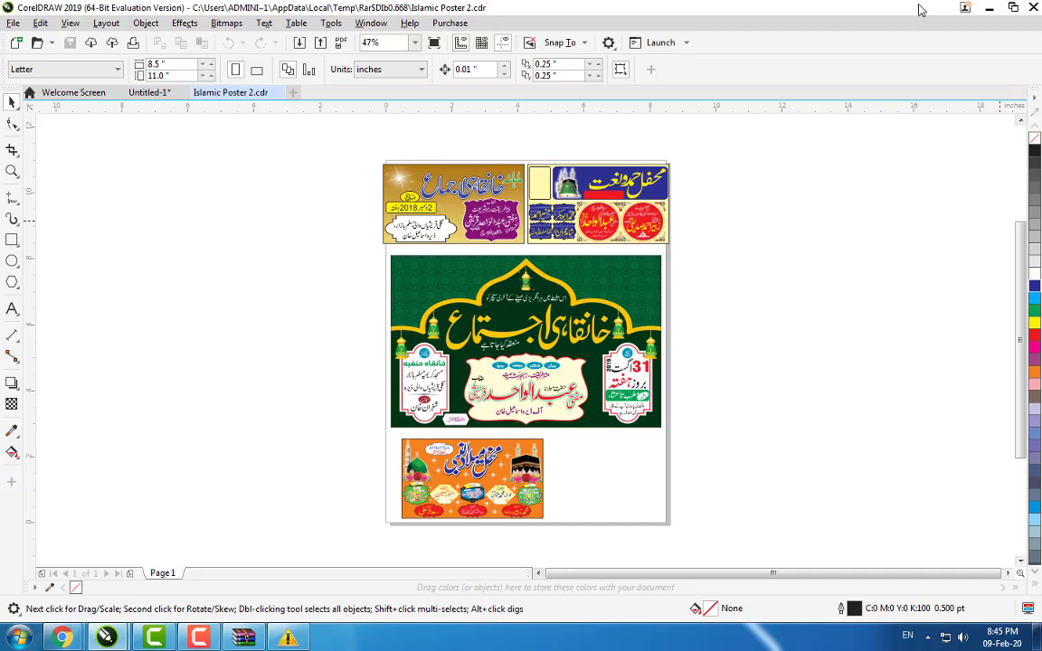
left_click(989, 8)
left_click(975, 9)
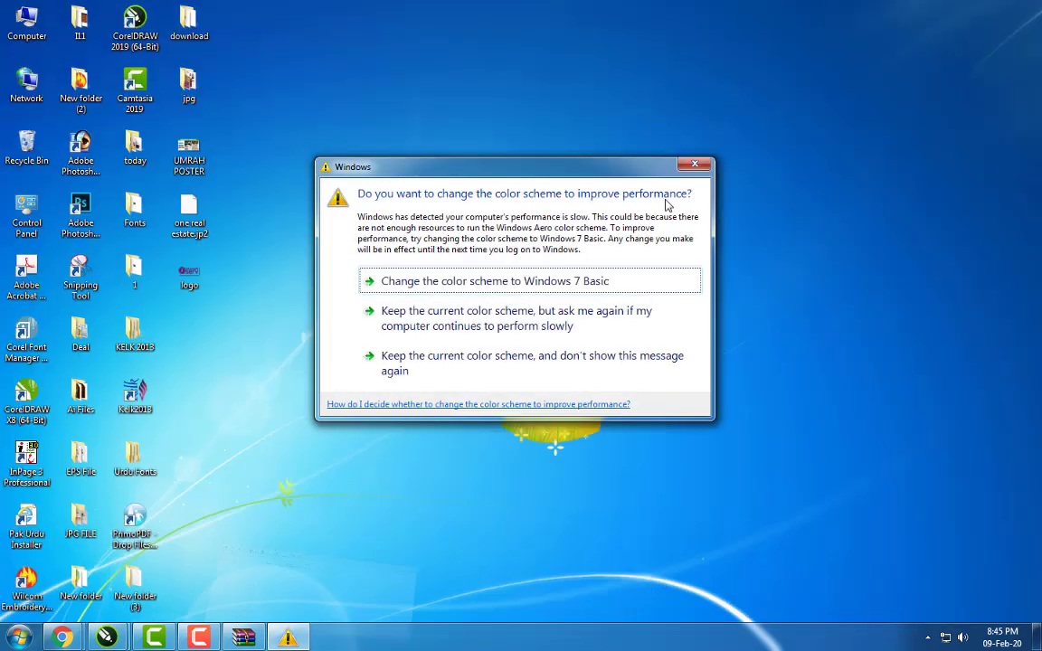